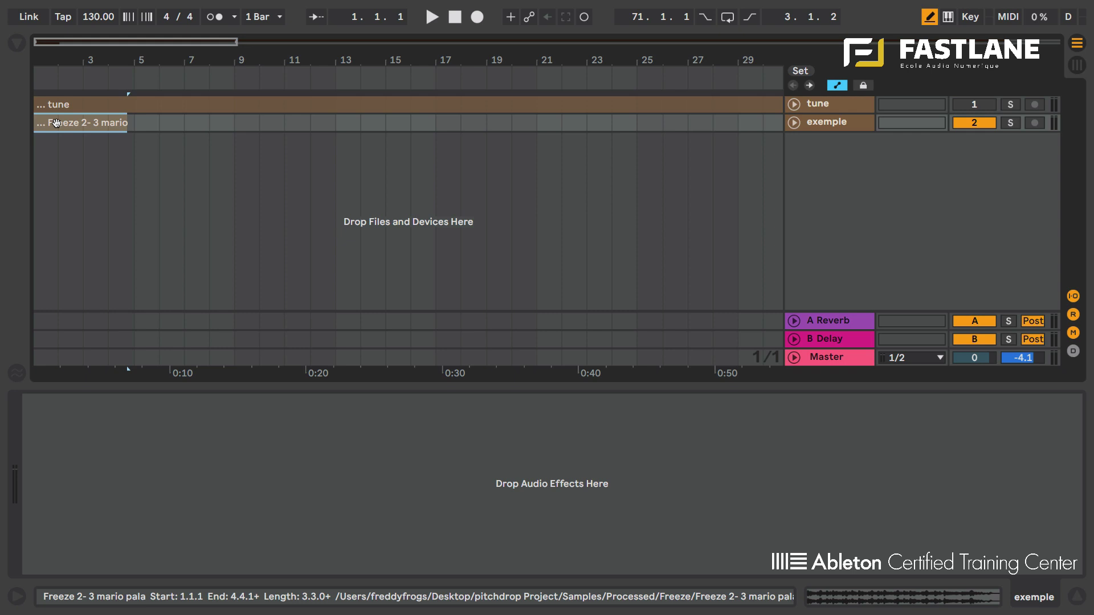
Listen to the exemple track's clip from the start of the arrangement.
key(space)
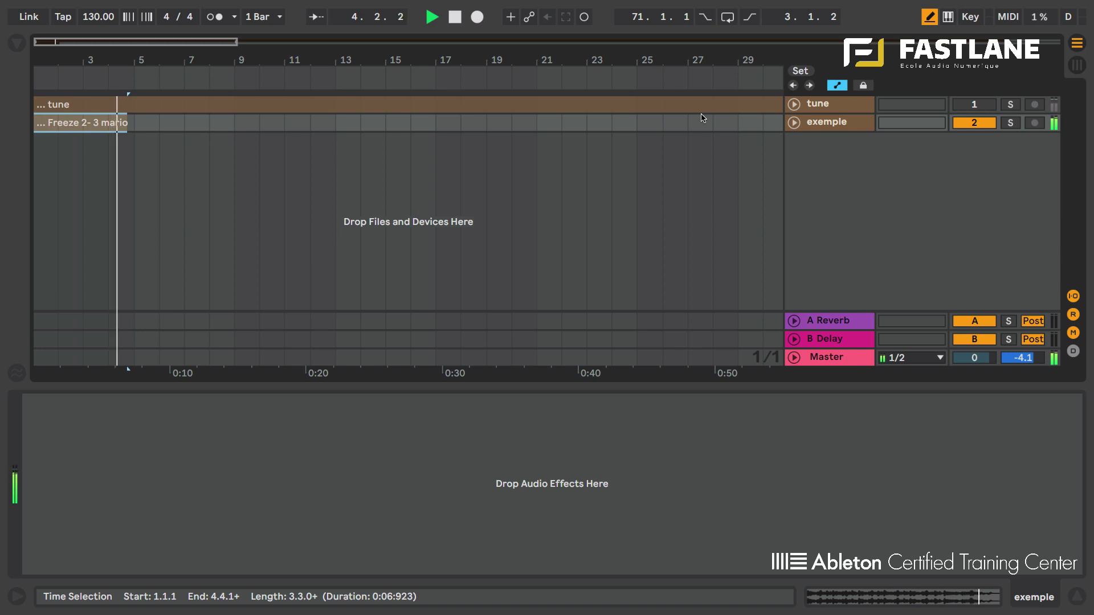
key(space)
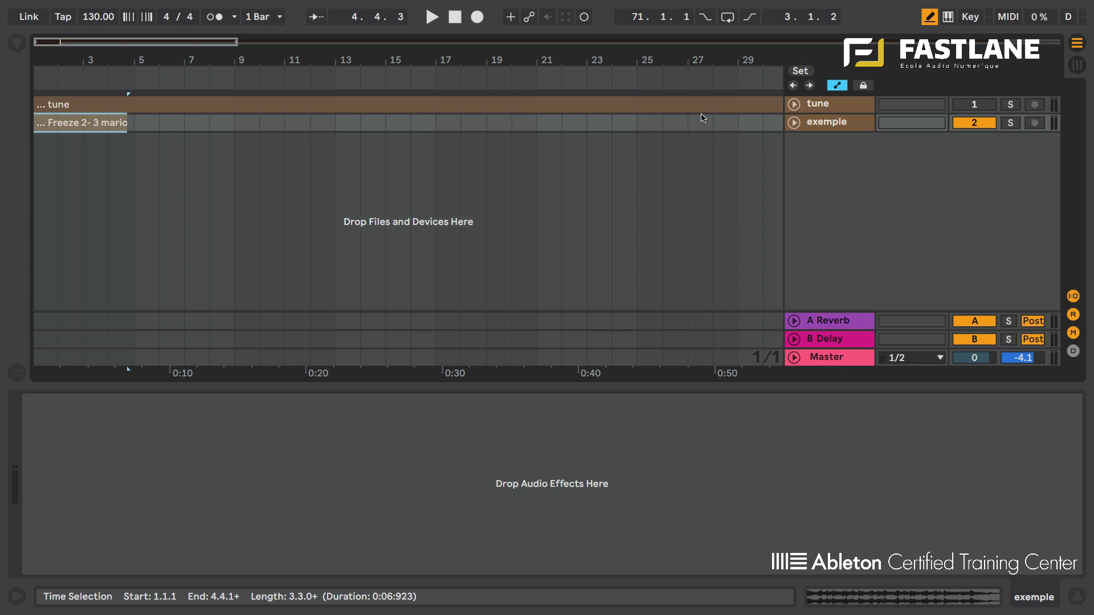
Deactivate the exemple track, activate the tune track and unfold it to show its waveform.
click(972, 122)
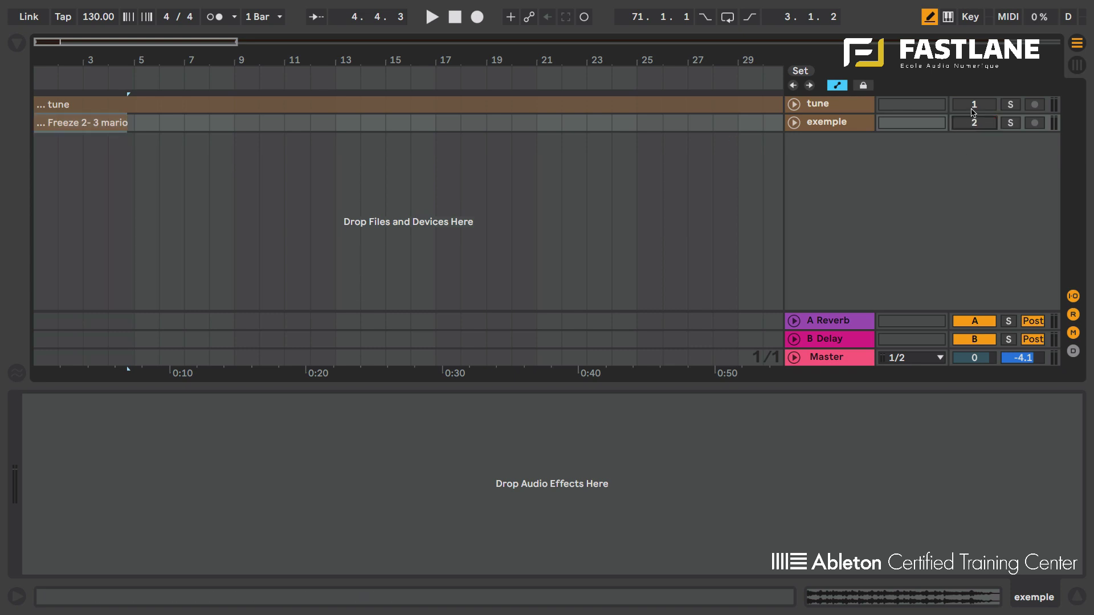
click(974, 105)
click(871, 108)
click(794, 104)
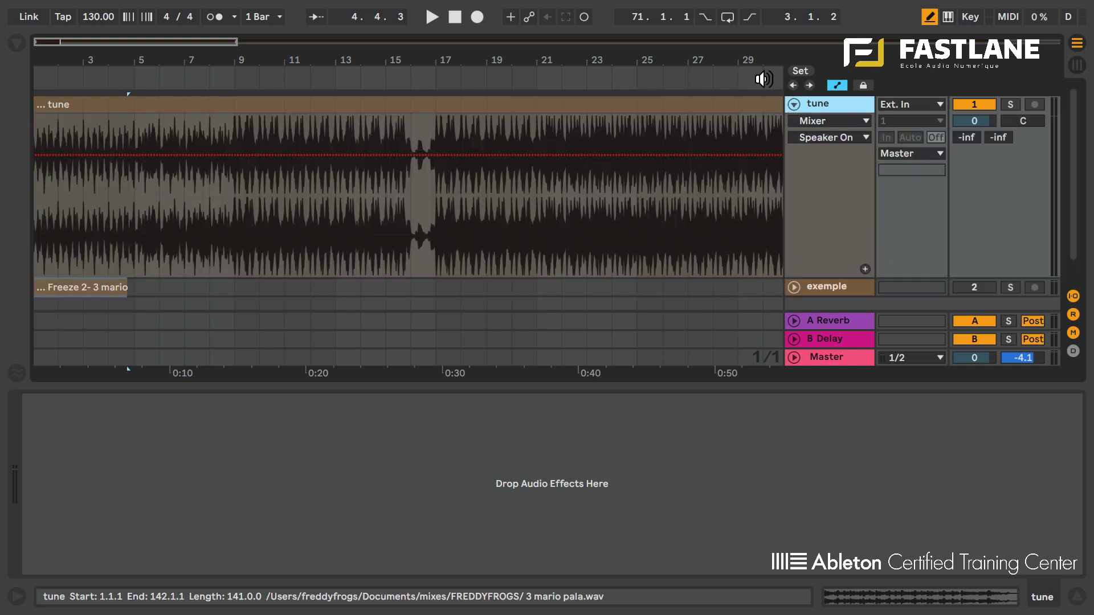
Find PitchDrop.amxd among the Max for Live audio effects and load it onto the tune track.
drag(715, 63, 174, 63)
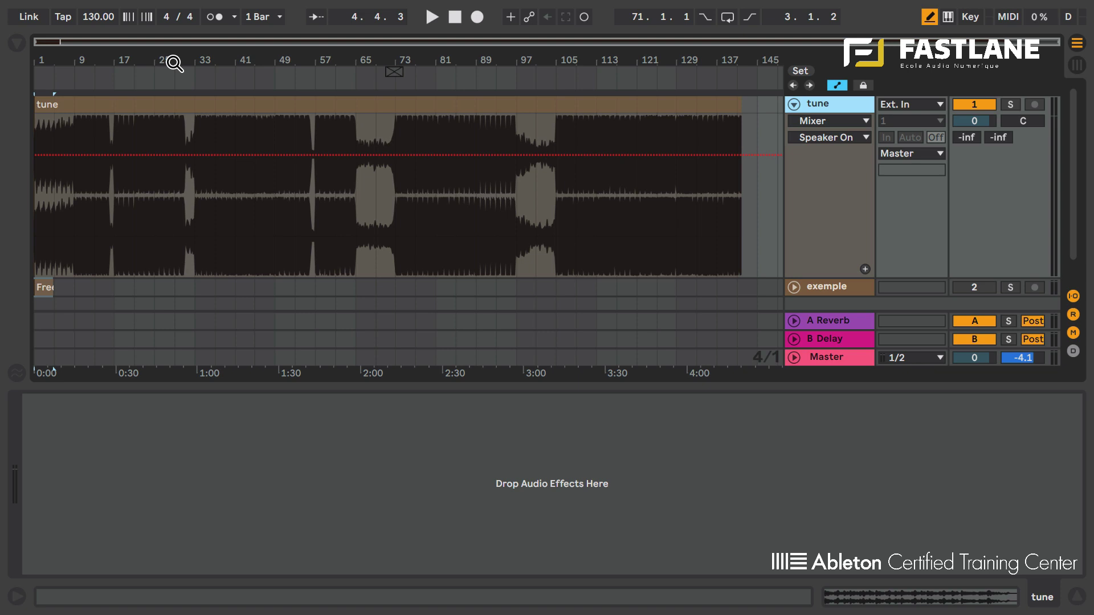
click(182, 106)
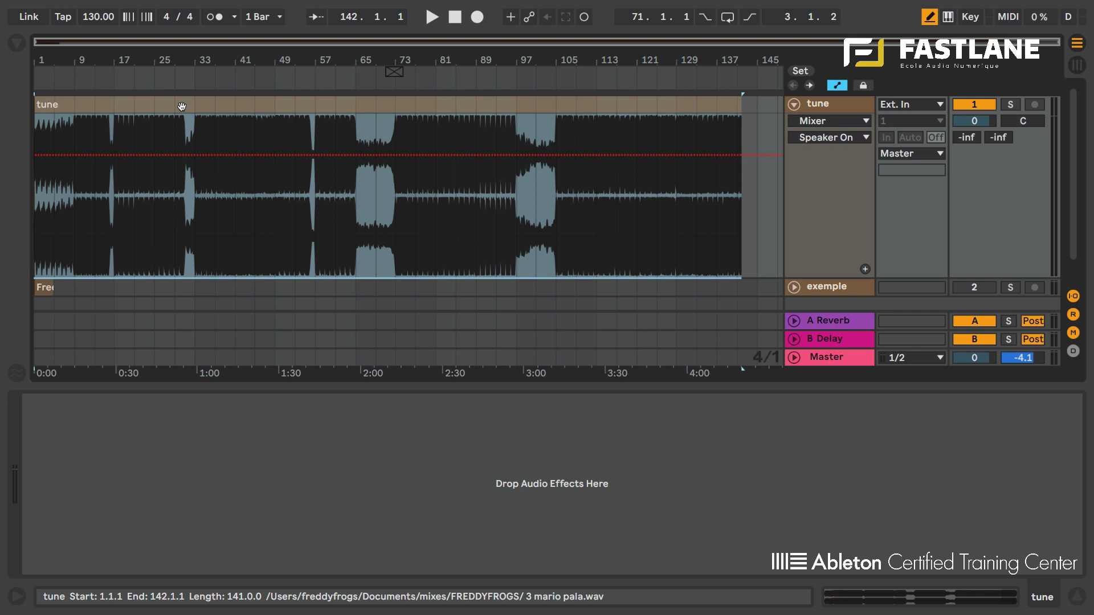
click(17, 44)
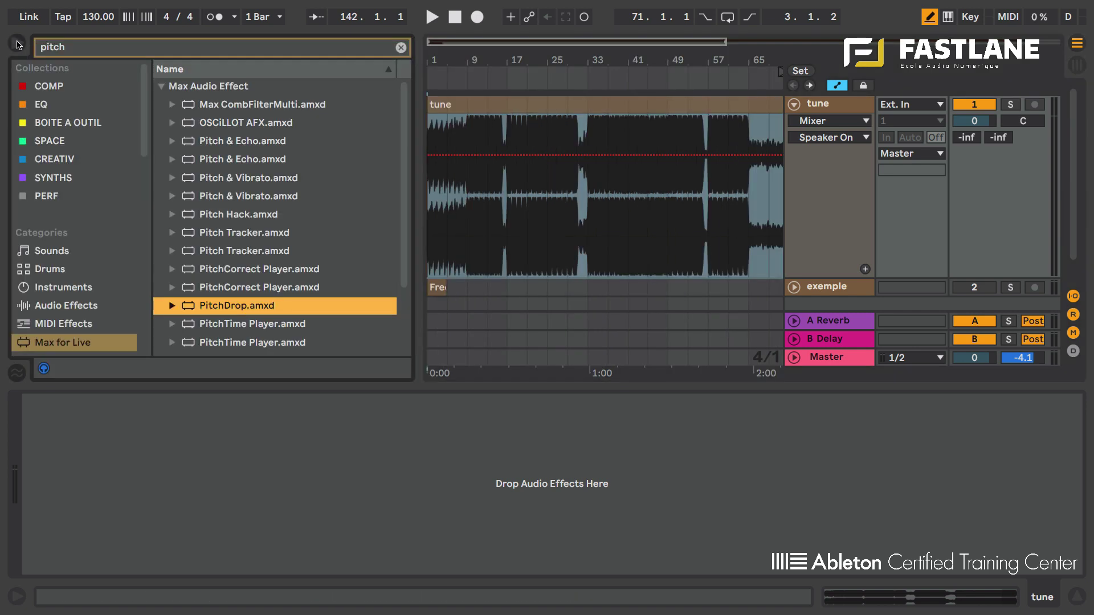
click(64, 342)
click(215, 85)
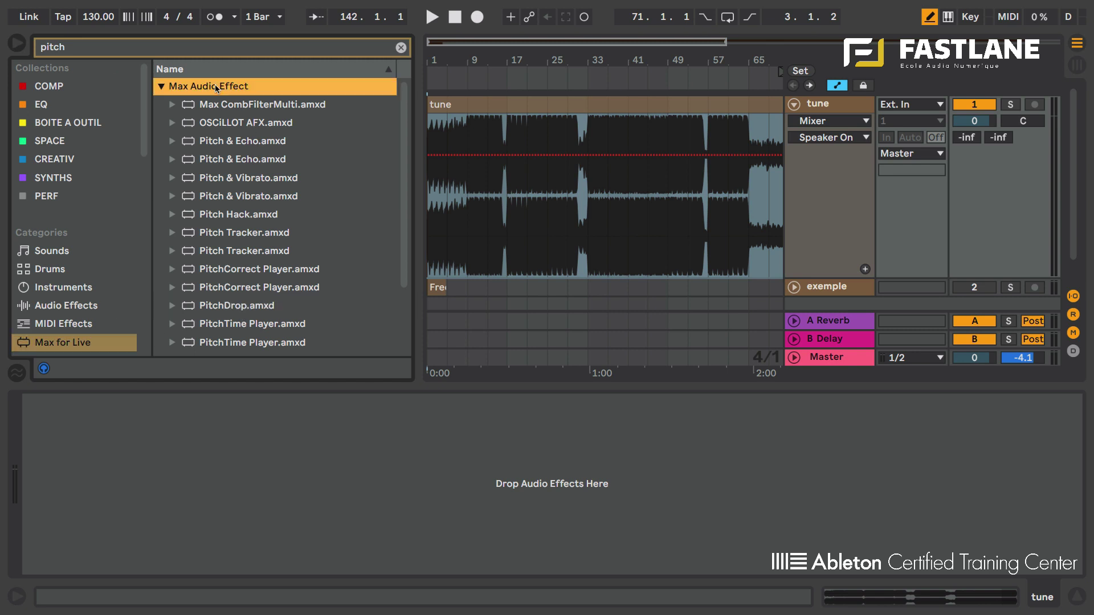
click(222, 308)
drag(217, 302, 496, 244)
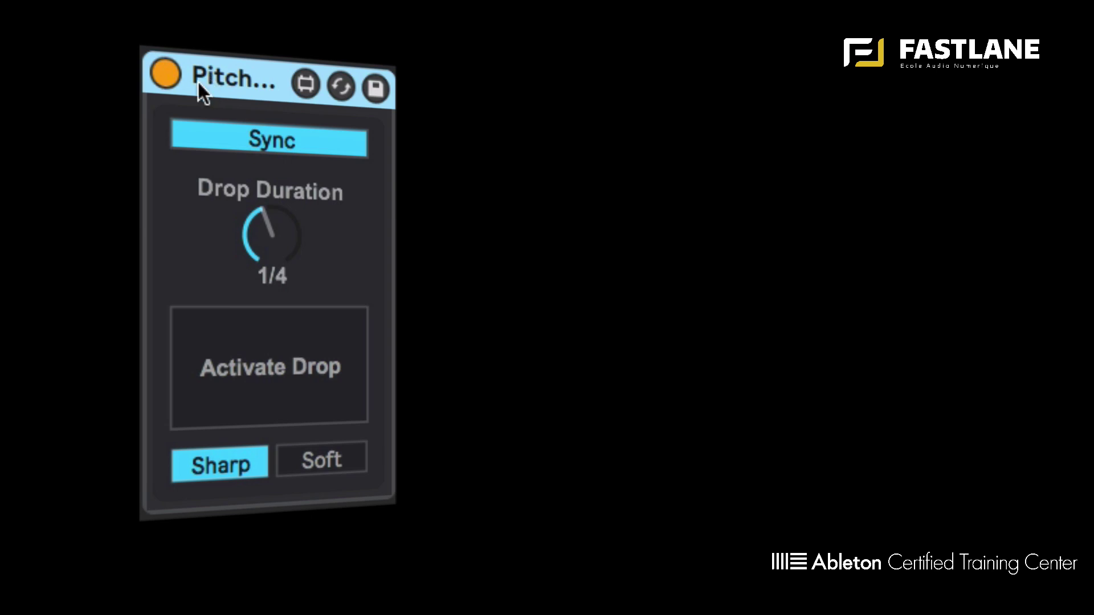
Set PitchDrop's drop duration to 1/8 in Sync mode.
click(254, 152)
click(255, 152)
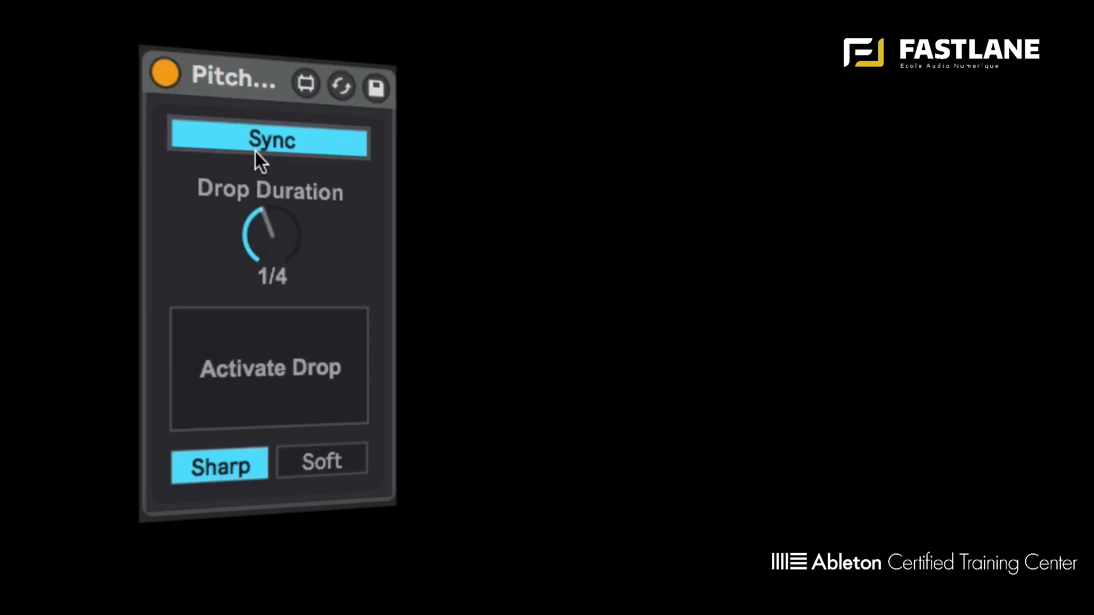
drag(271, 234, 272, 252)
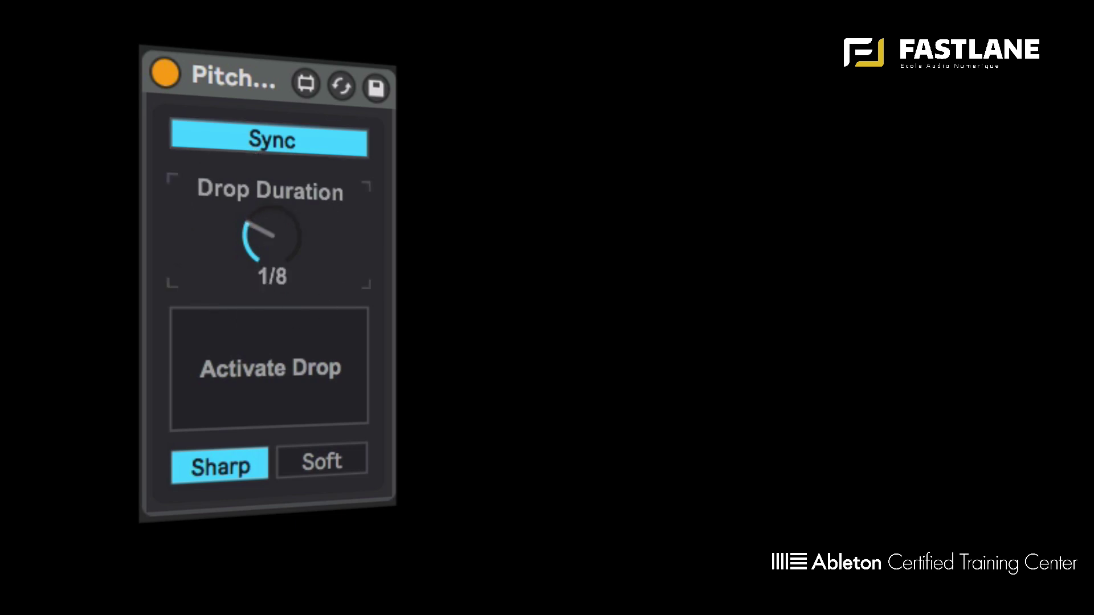
Try PitchDrop's Time mode with a drop duration of 2.25 s and return to Sync mode.
click(275, 145)
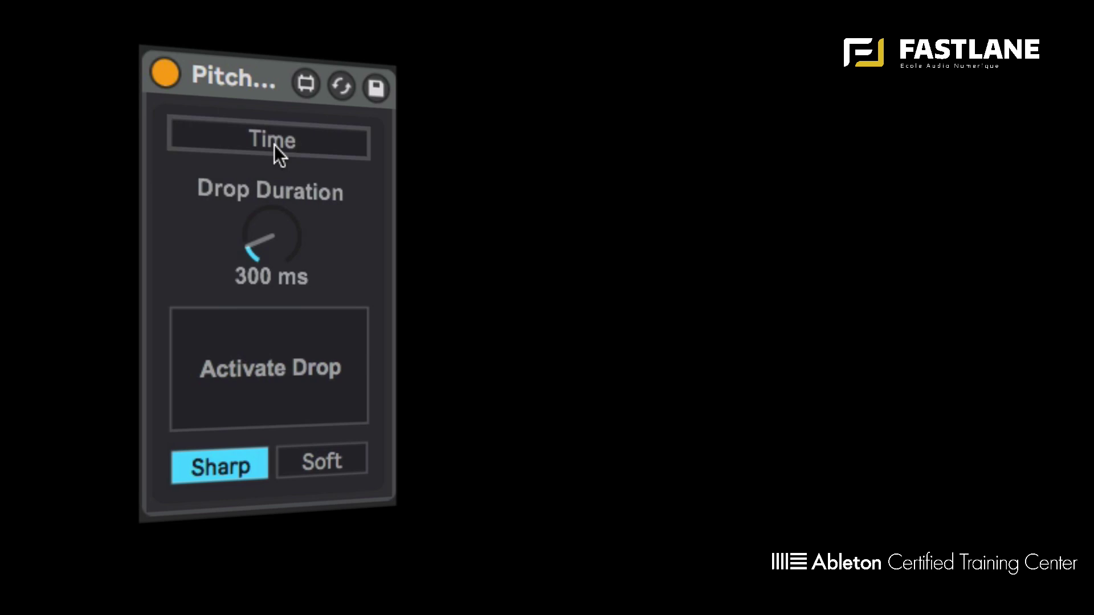
drag(279, 240, 280, 214)
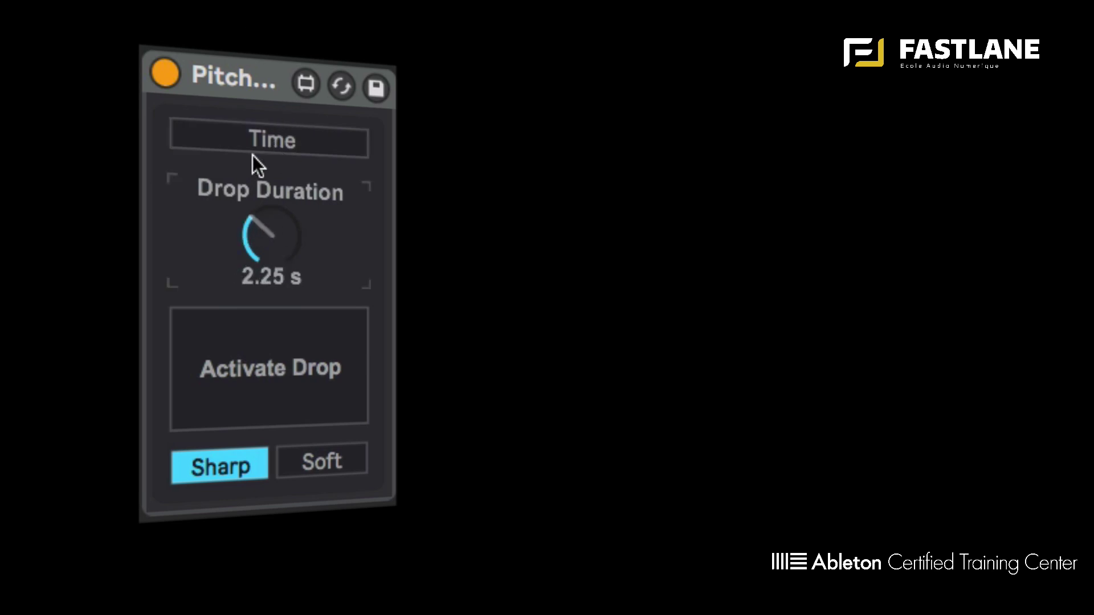
click(273, 145)
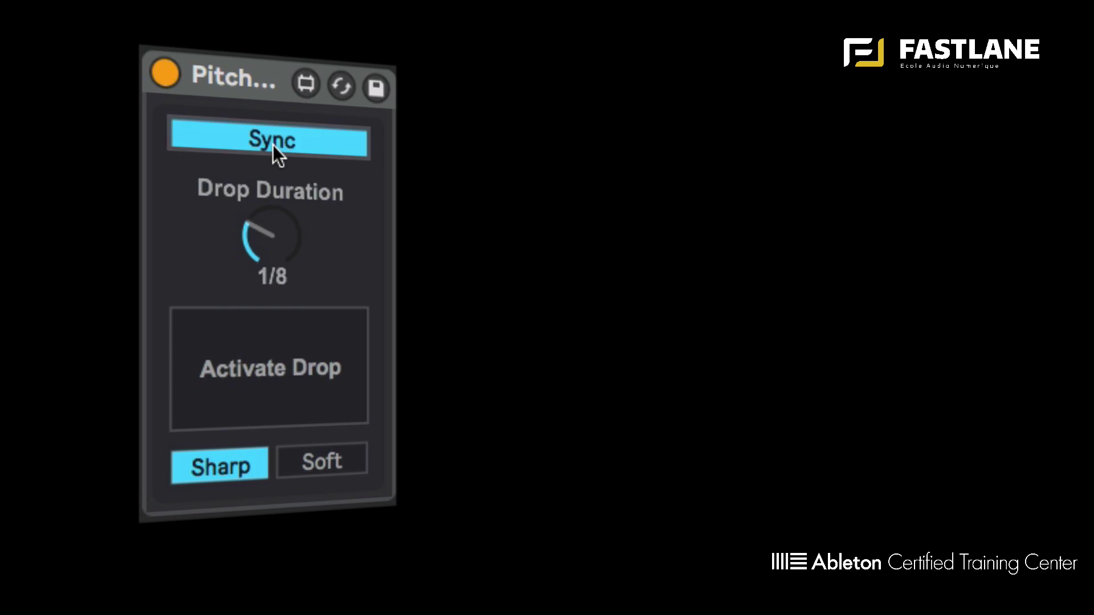
Show the tune track's Drop Activate automation and play the passage from 7.4.1 into bar 9.
click(224, 347)
click(224, 348)
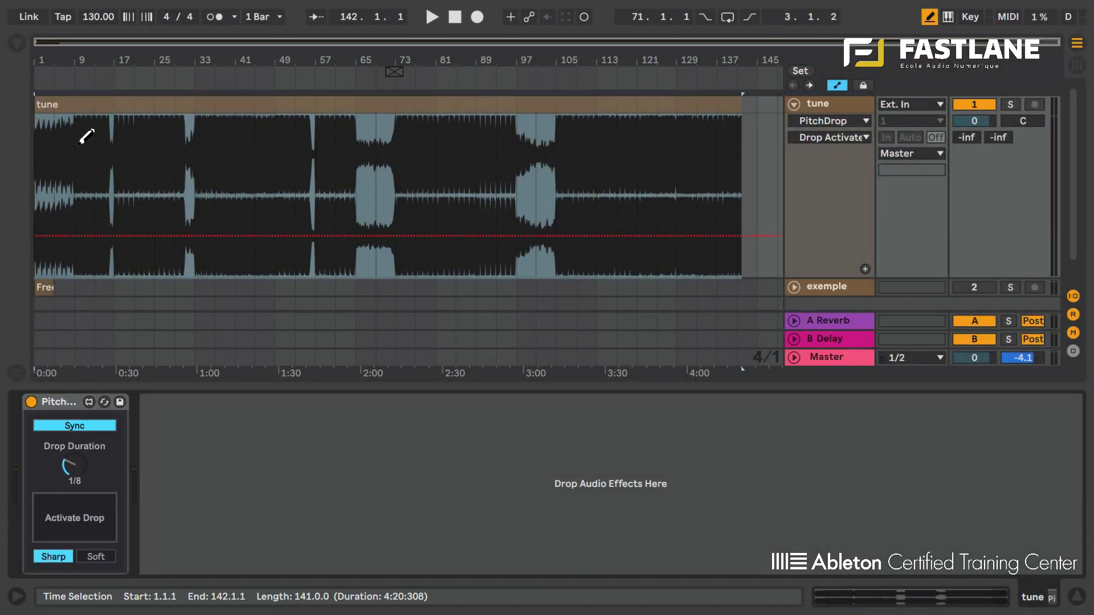
mouse_move(61, 66)
mouse_down()
mouse_move(63, 106)
mouse_move(75, 66)
mouse_up()
key(b)
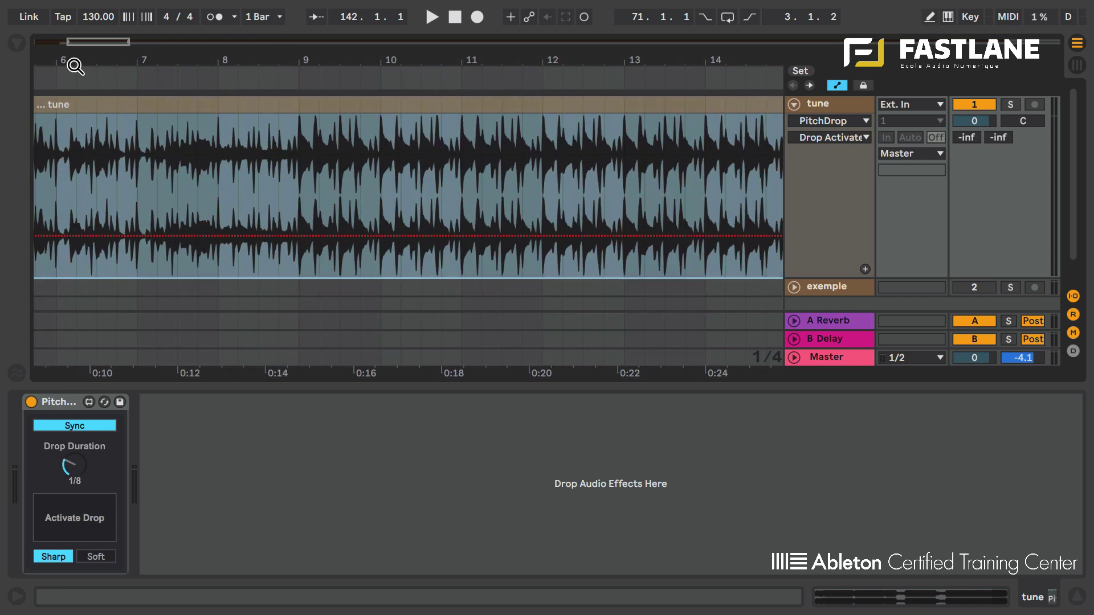
click(193, 159)
key(space)
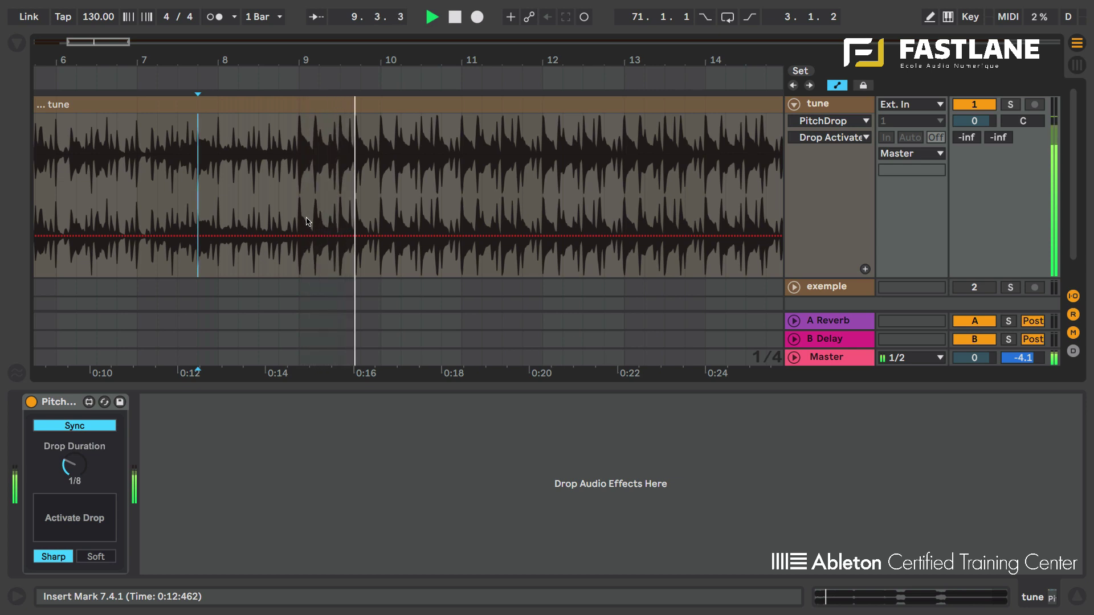
key(space)
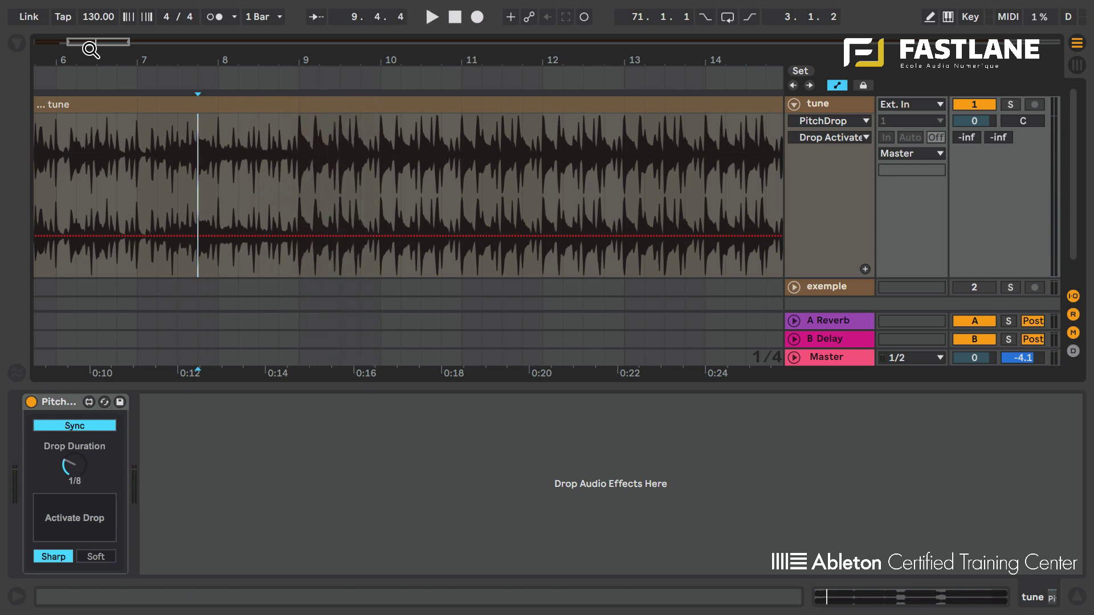
Draw a Drop Activate automation pulse on the last 1/8 before bar 9 and play the passage.
mouse_move(292, 55)
mouse_down()
mouse_move(293, 74)
mouse_move(296, 54)
mouse_up()
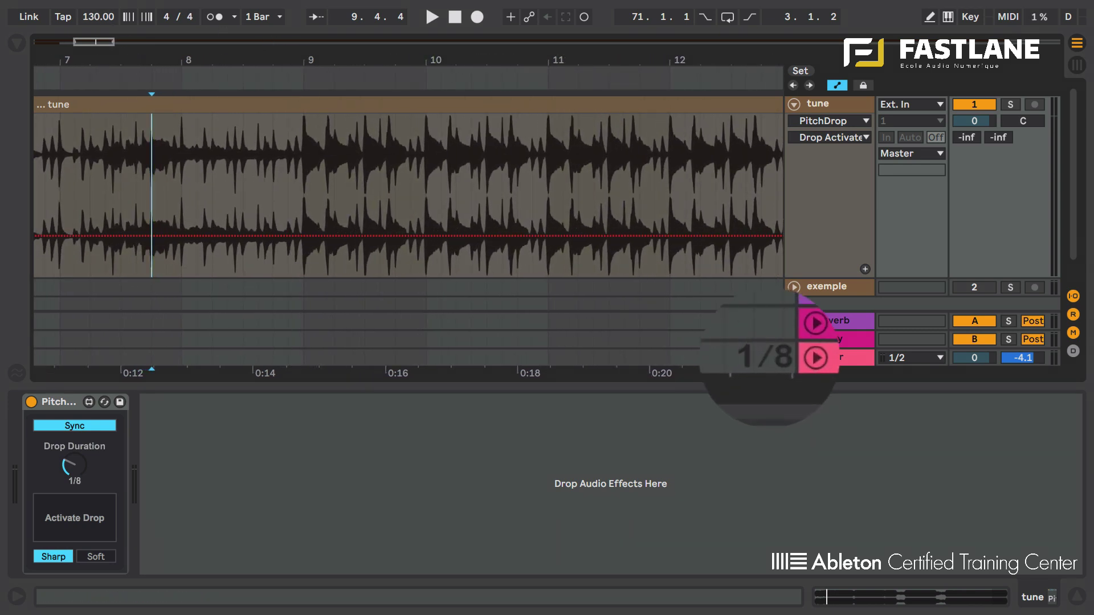
key(b)
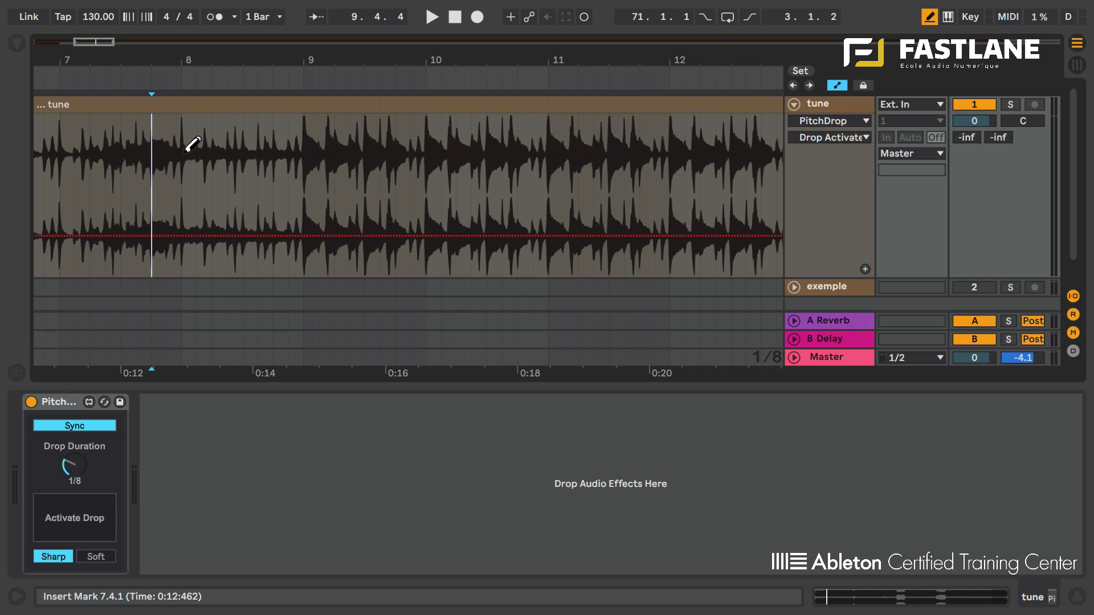
click(300, 153)
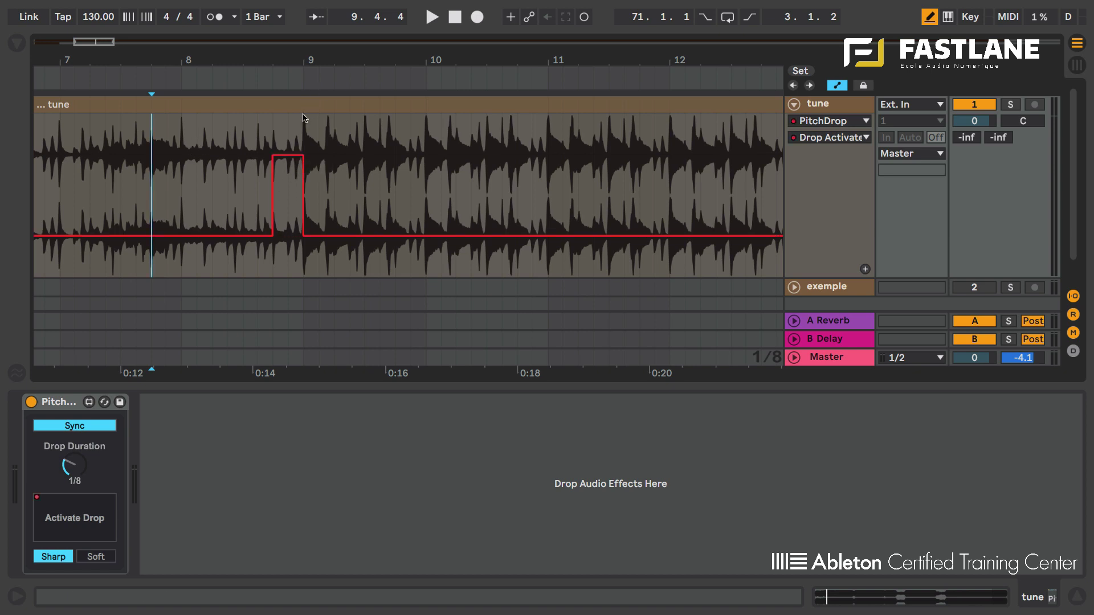
click(285, 229)
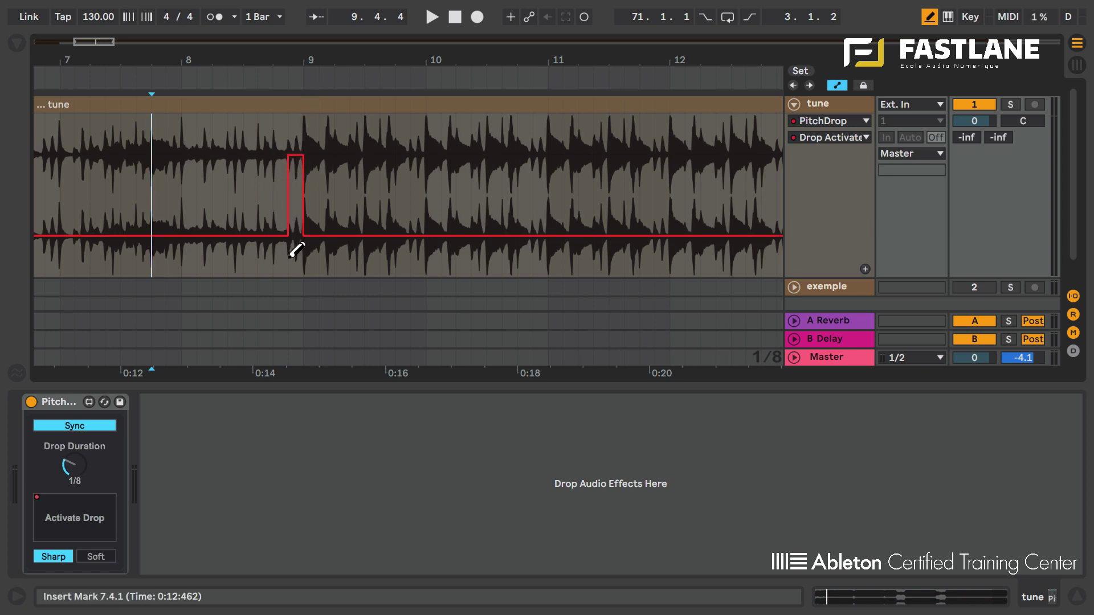
click(101, 85)
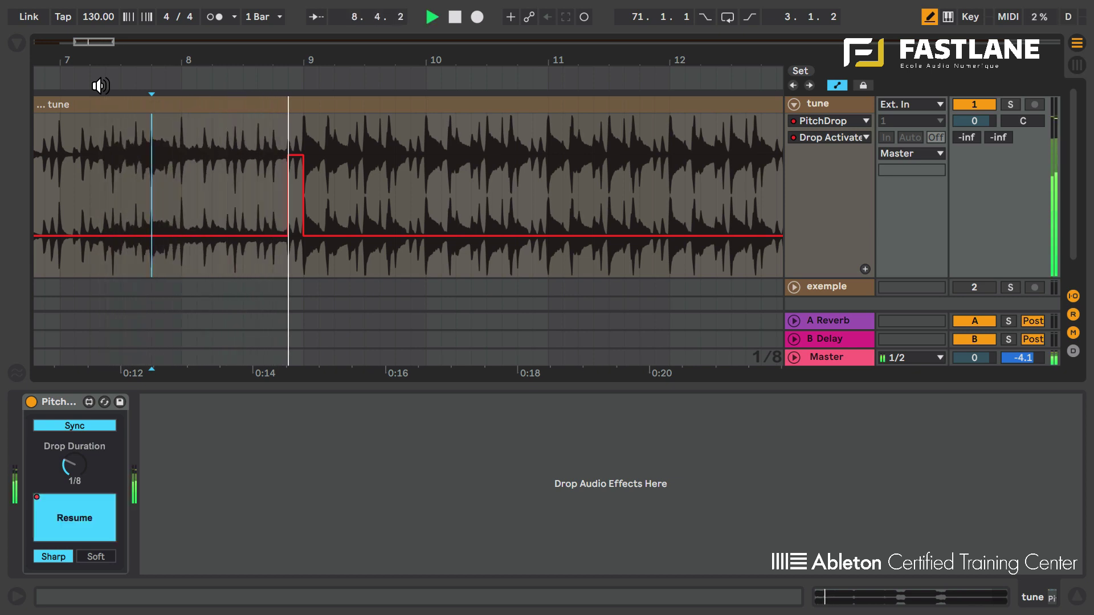
key(space)
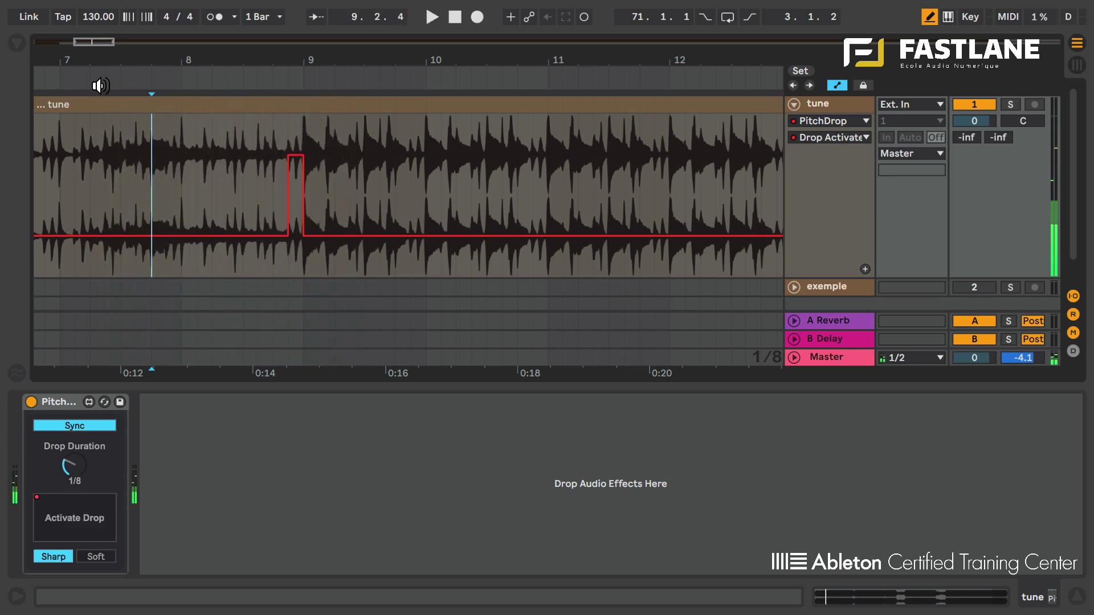
Shift the Drop Activate pulse 1/8 earlier and draw the track volume down to silence on the last 1/8 before bar 9.
mouse_move(305, 233)
mouse_down()
mouse_move(303, 244)
mouse_move(285, 162)
mouse_up()
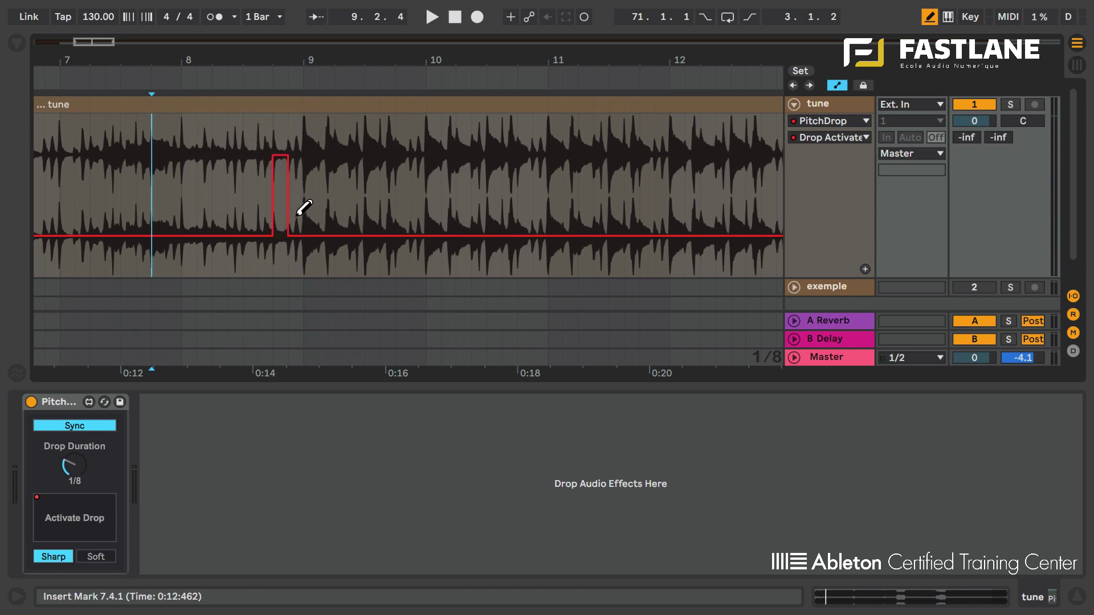
click(981, 123)
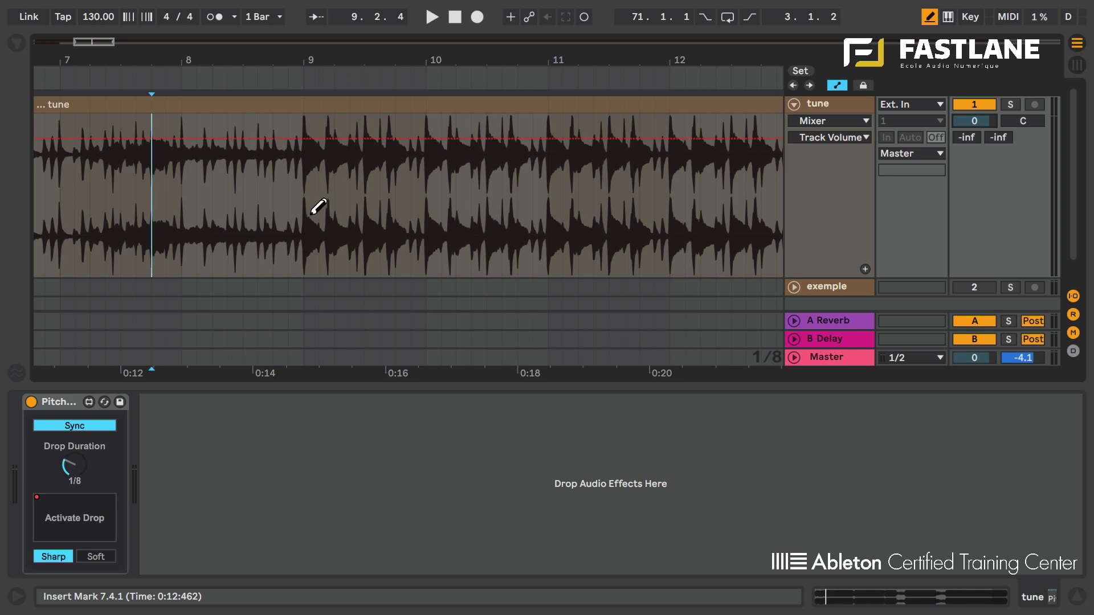
drag(301, 216, 305, 277)
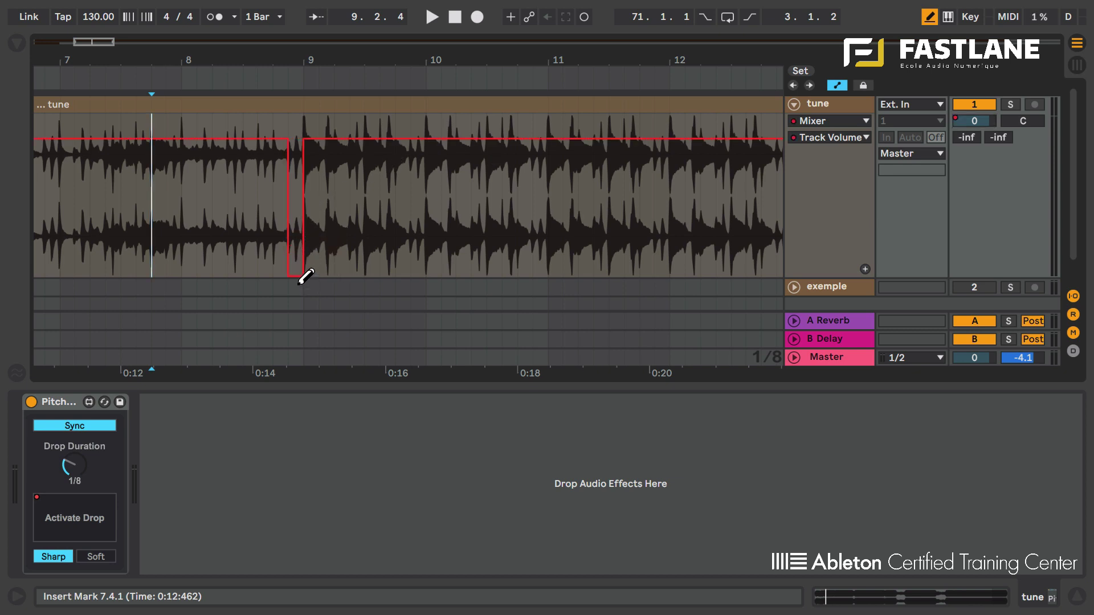
Turn off draw mode and play the tune from 7.1.3 to hear the pitch drop before bar 9.
key(b)
click(82, 187)
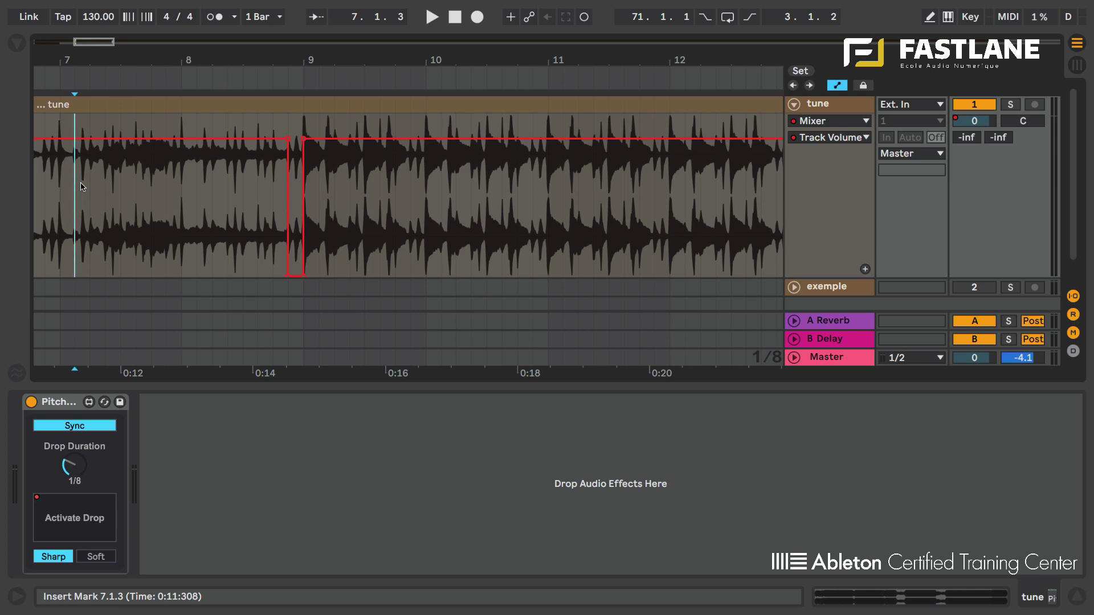
key(space)
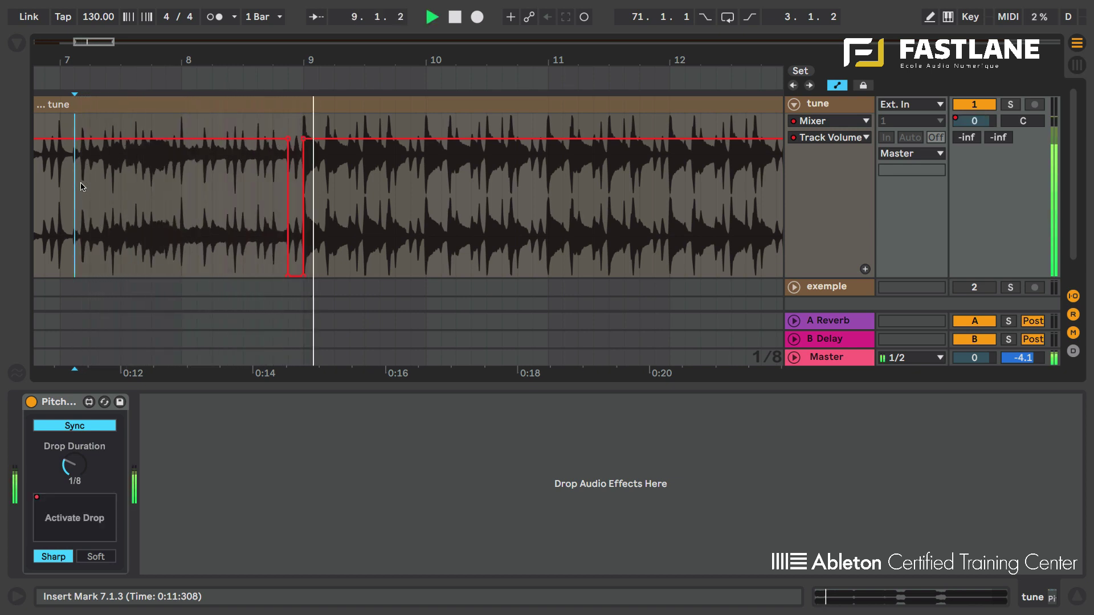
key(space)
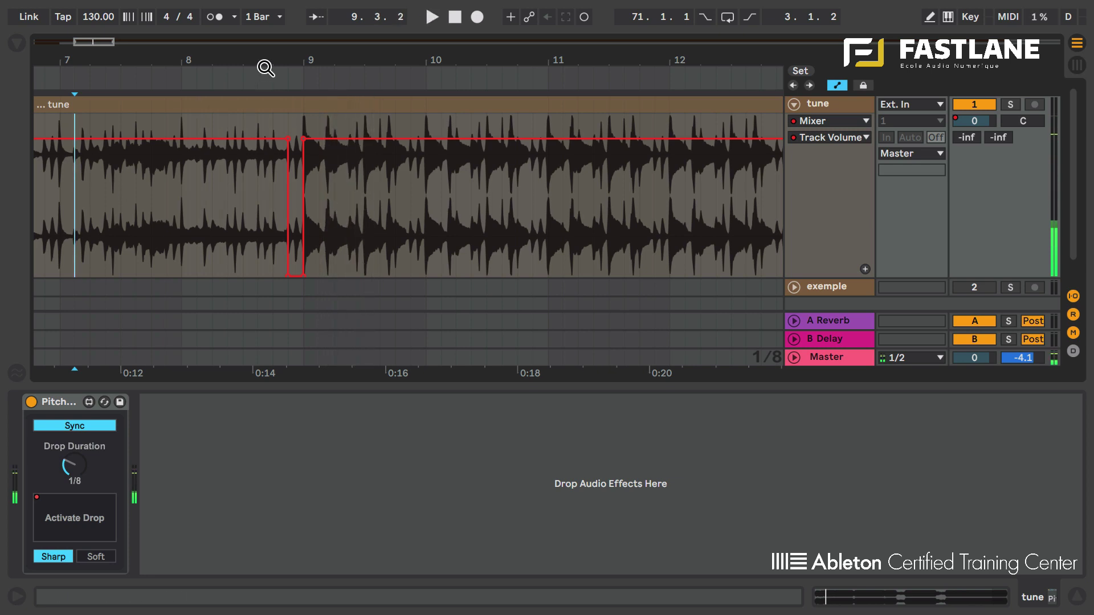
Draw a 1/8 Drop Activate automation pulse on the second-to-last 1/8 before bar 33.
drag(264, 66, 258, 77)
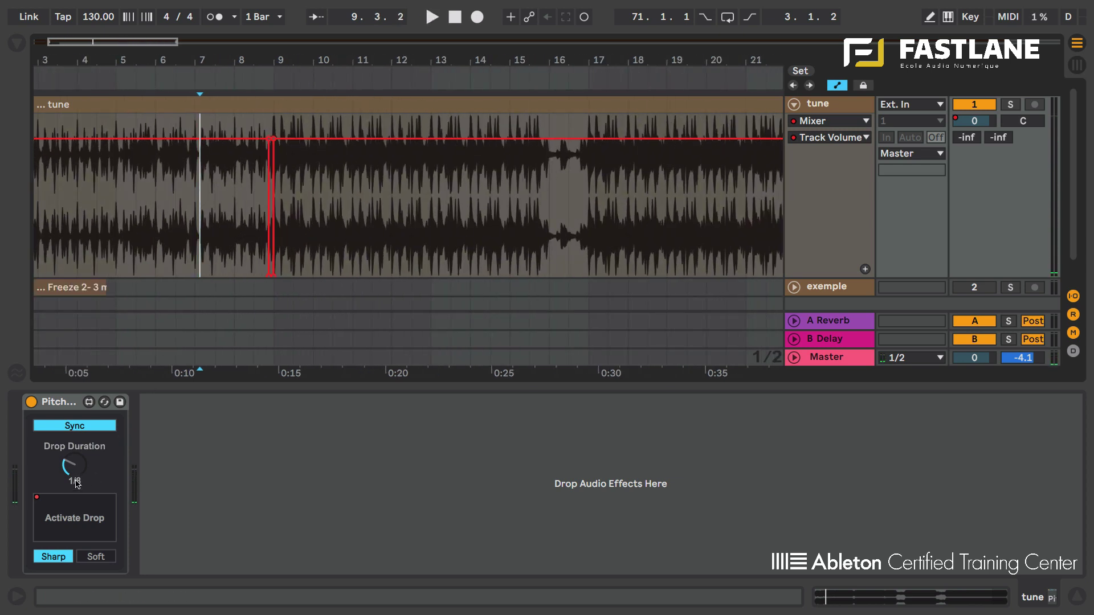
click(84, 531)
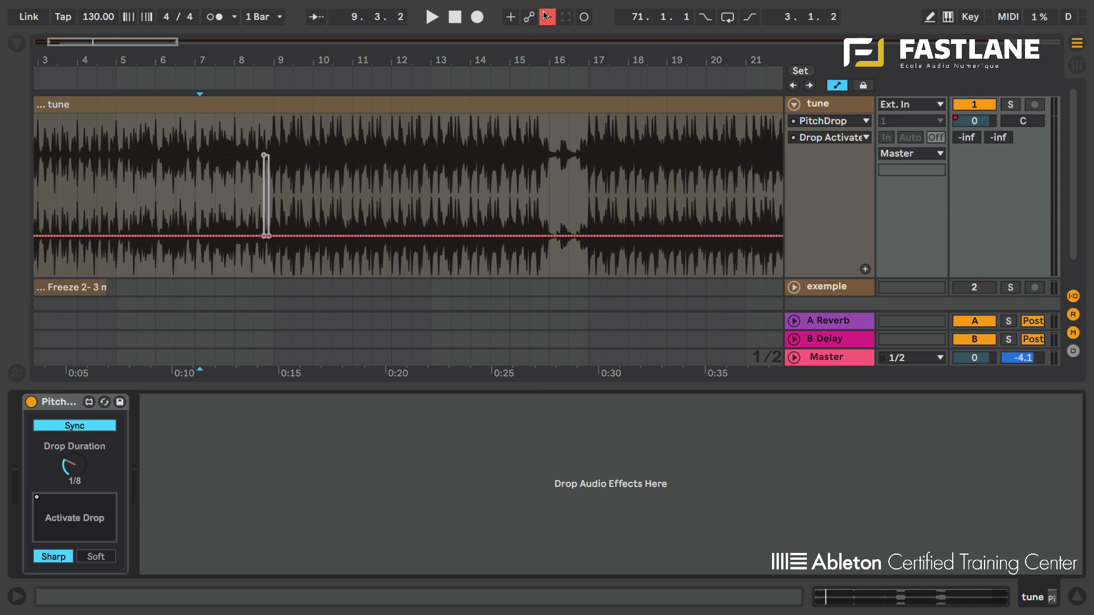
drag(588, 66, 497, 86)
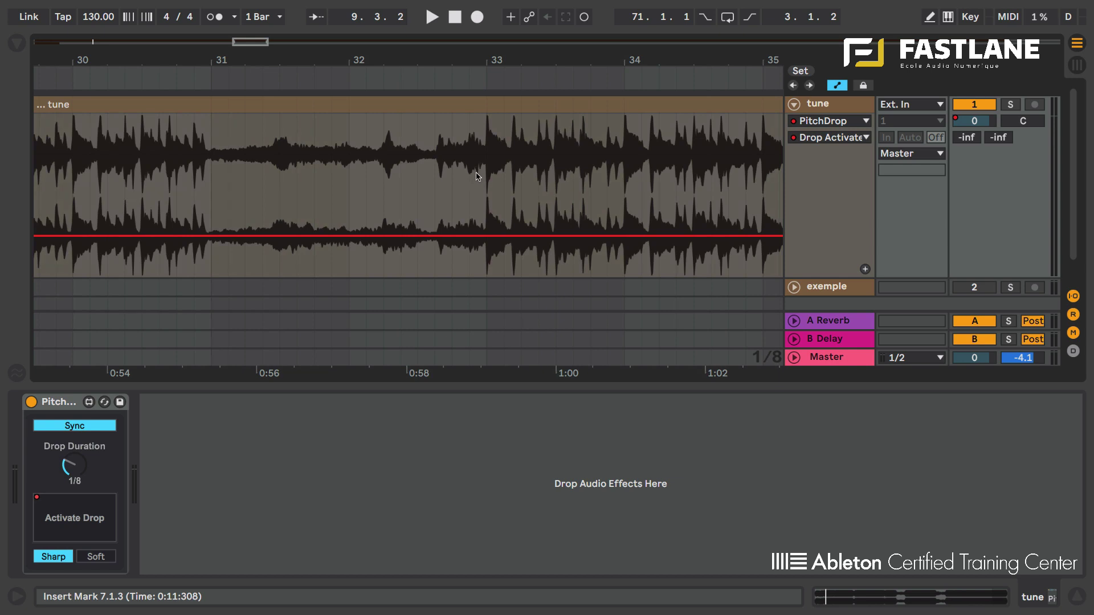
key(b)
click(467, 153)
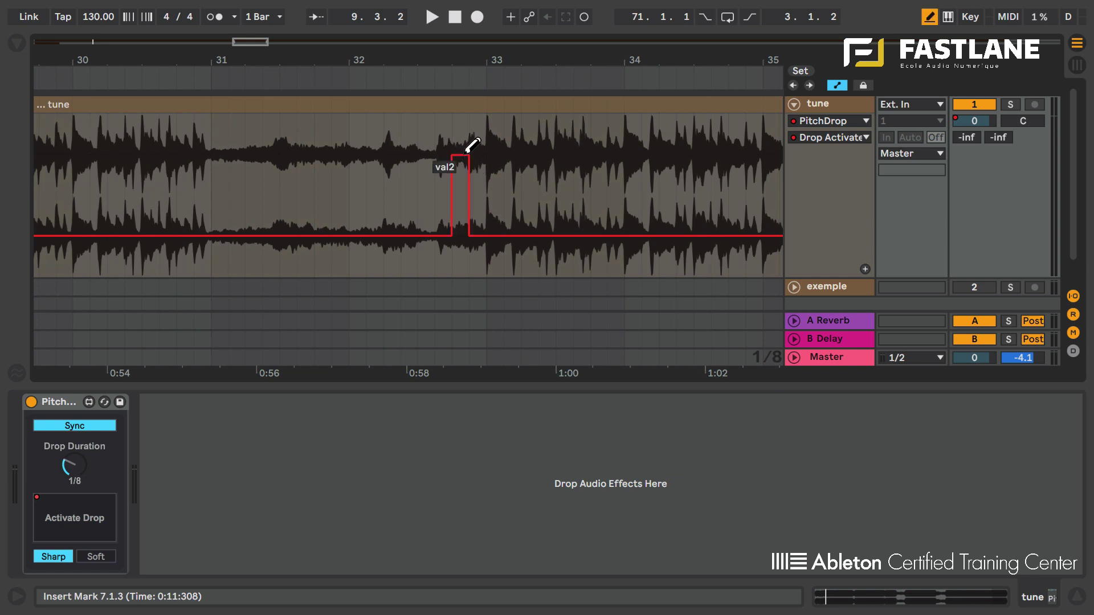
Draw the tune's track volume down to silence on the last 1/8 before bar 33 and play the transition.
click(980, 129)
click(392, 83)
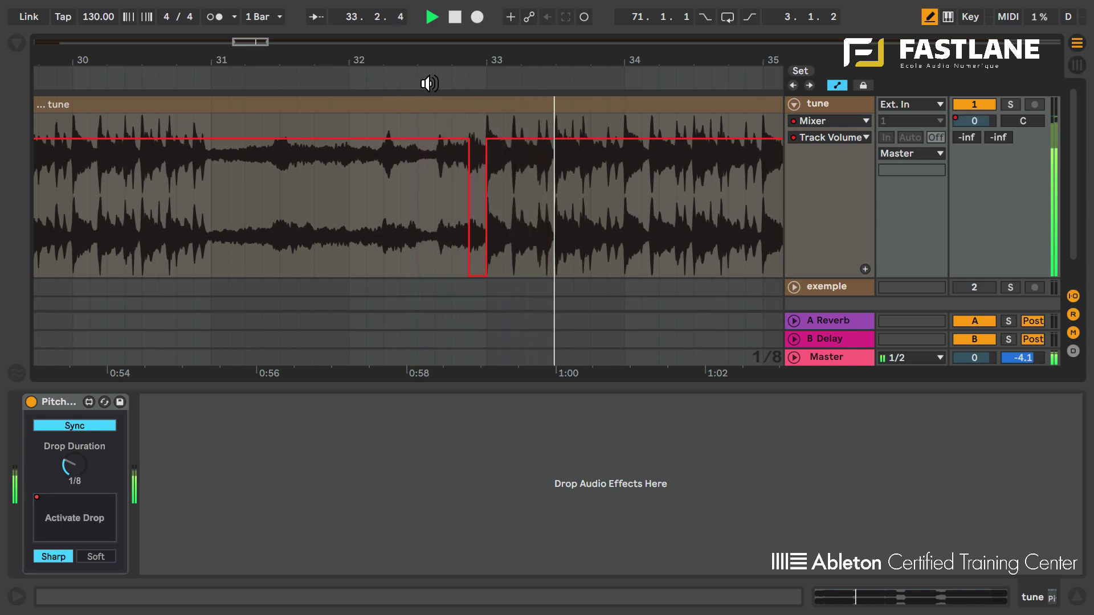
Set PitchDrop's Drop Duration to 1/4, start the Drop Activate pulse before bar 33 an extra 1/8 earlier, and play the transition.
key(space)
drag(74, 466, 74, 460)
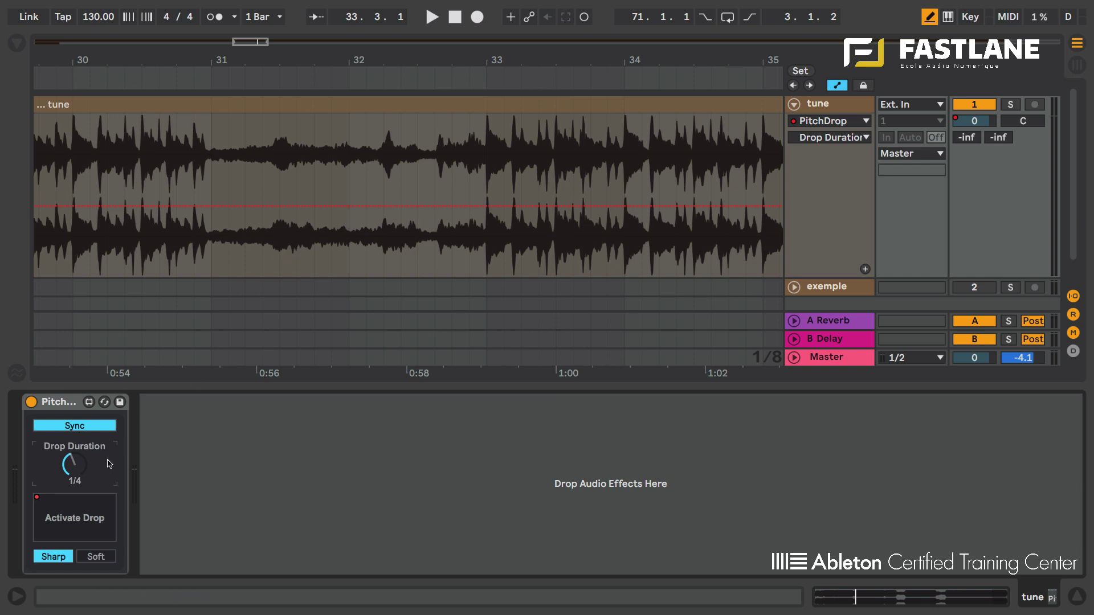
click(77, 520)
click(545, 18)
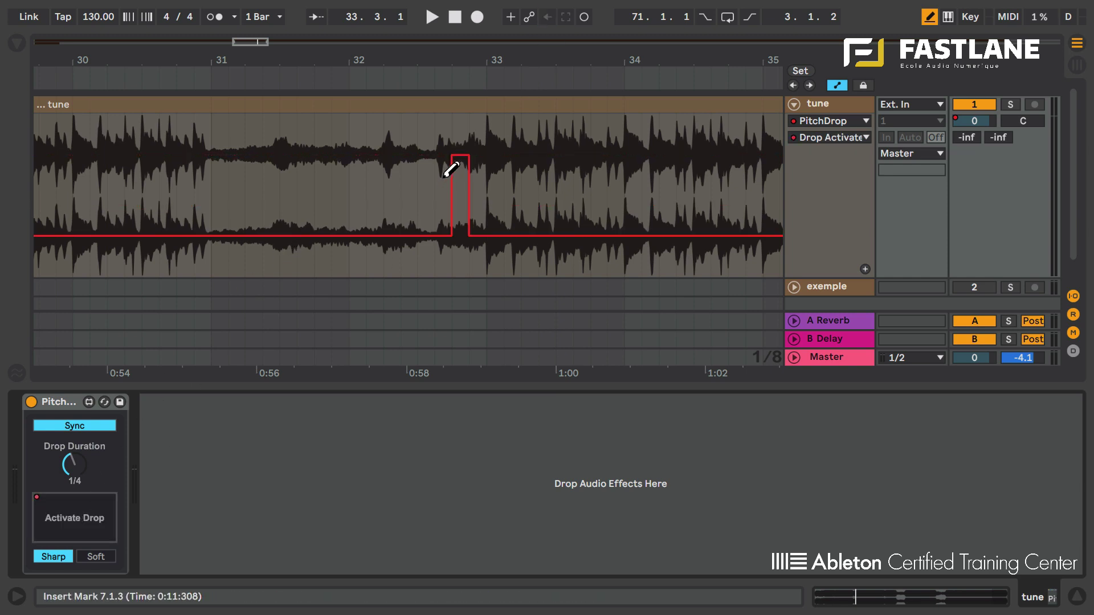
drag(452, 165, 436, 159)
click(317, 82)
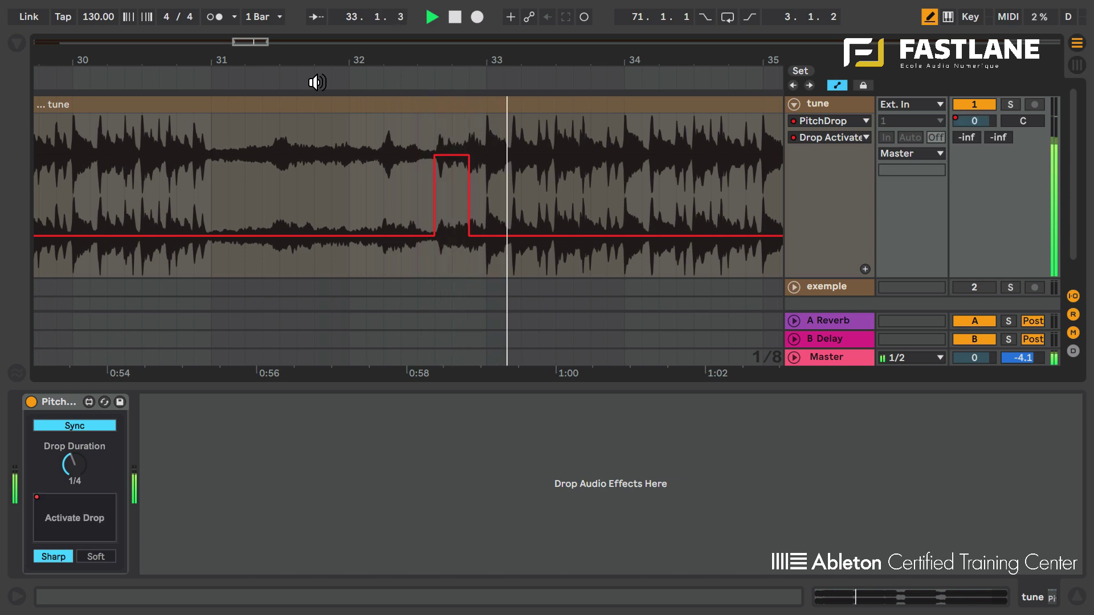
Find the long breakdown later in the tune and play its build-up from just before bar 71.
scroll(354, 61, down, 5)
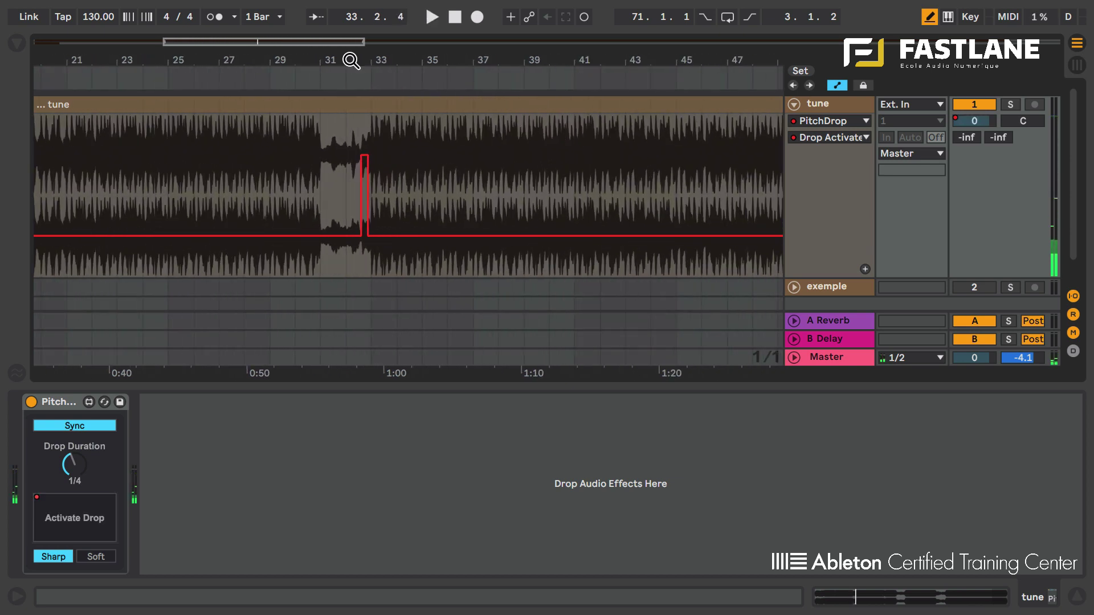
scroll(351, 61, down, 6)
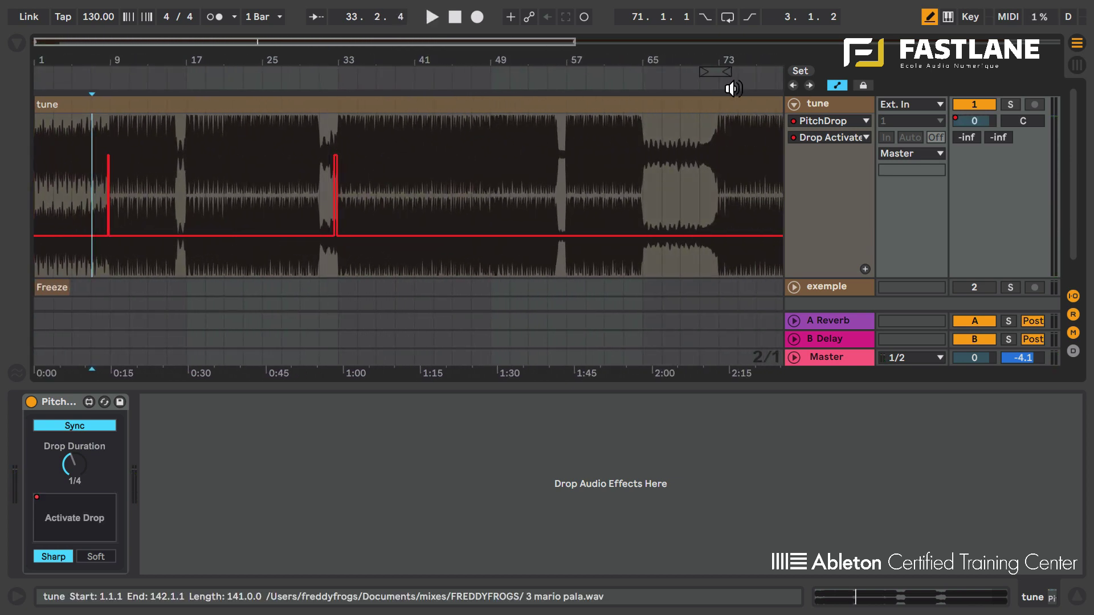
scroll(351, 61, up, 6)
click(363, 89)
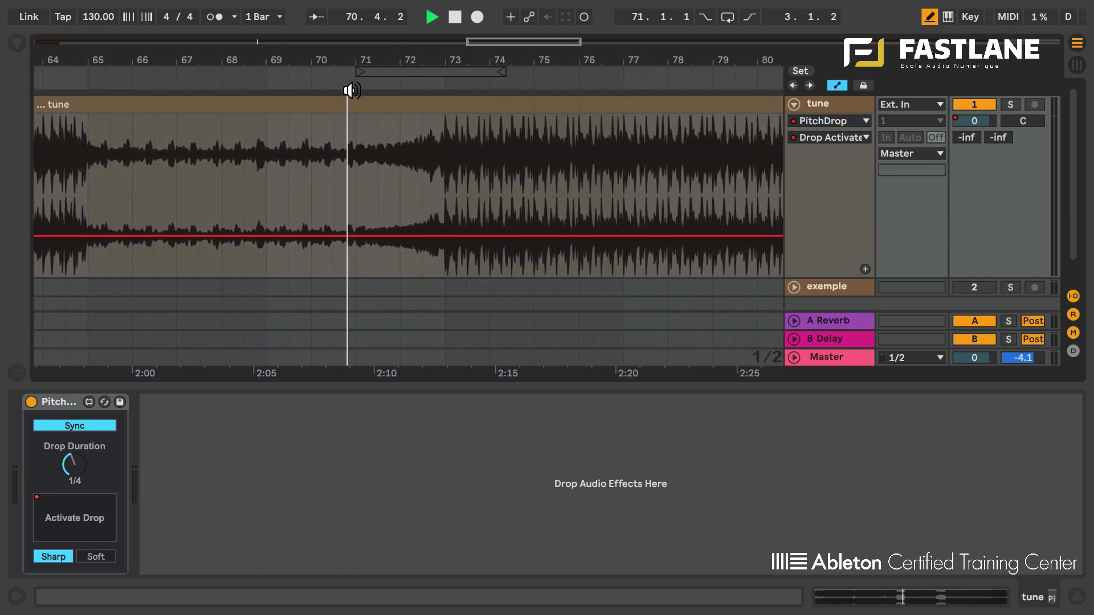
Set Drop Duration to 1/2 and draw a half-bar Drop Activate pulse immediately before bar 73.
click(73, 464)
drag(73, 465, 73, 458)
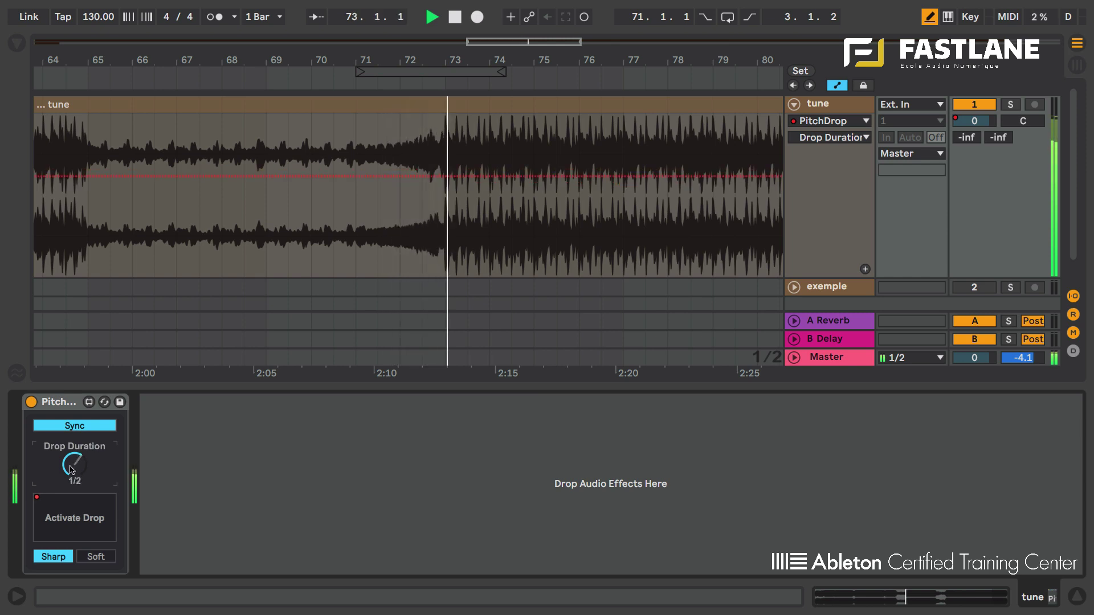
click(67, 509)
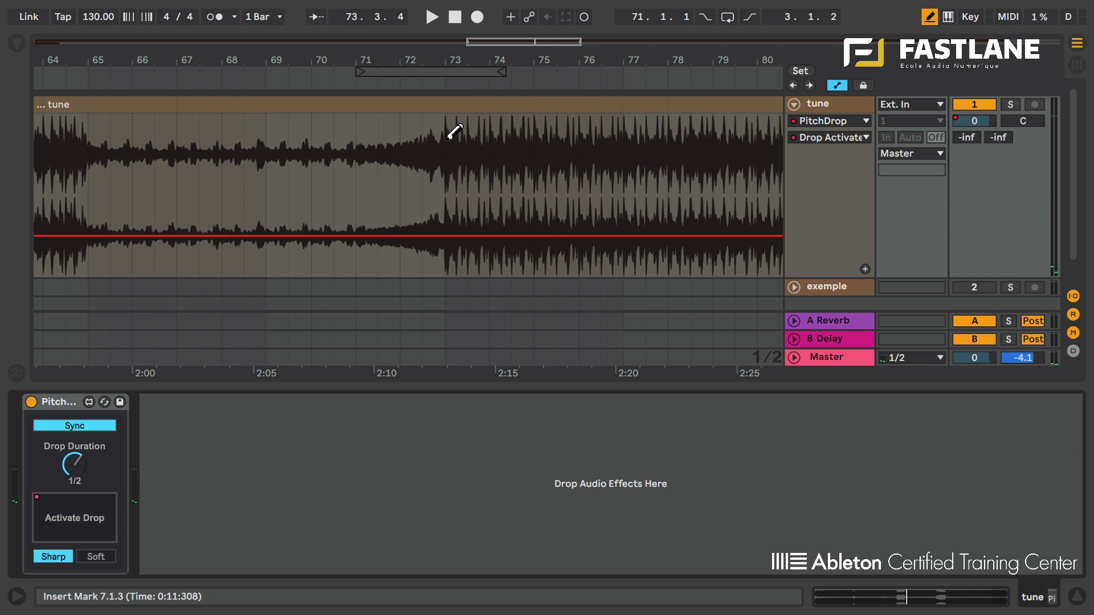
scroll(454, 133, up, 3)
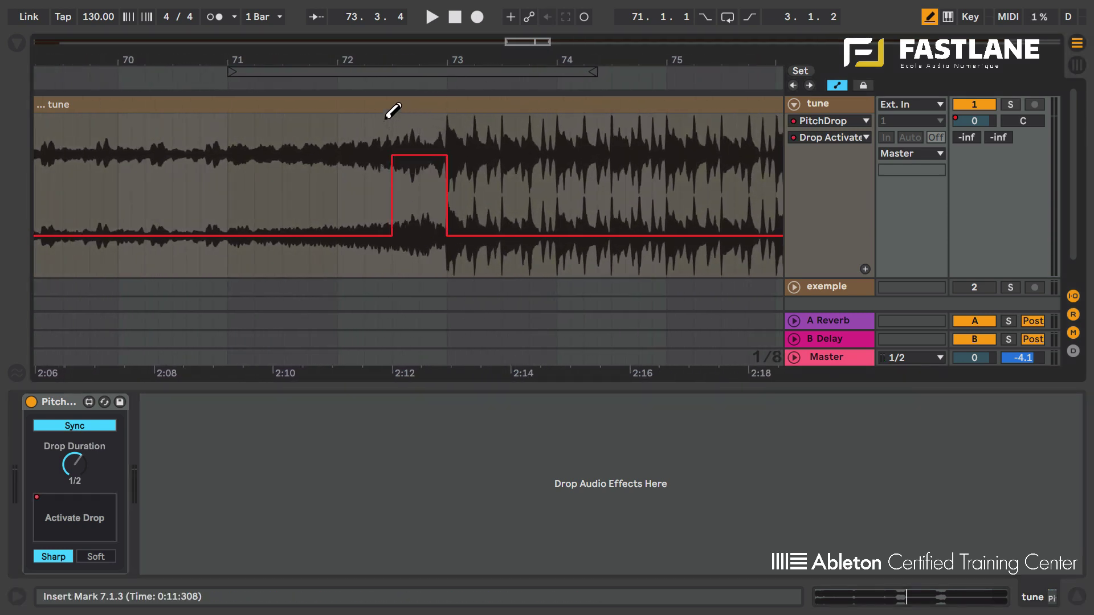
Turn off draw mode and play the tune from 71.2.3 to hear the pitch drop before bar 73.
key(b)
click(263, 166)
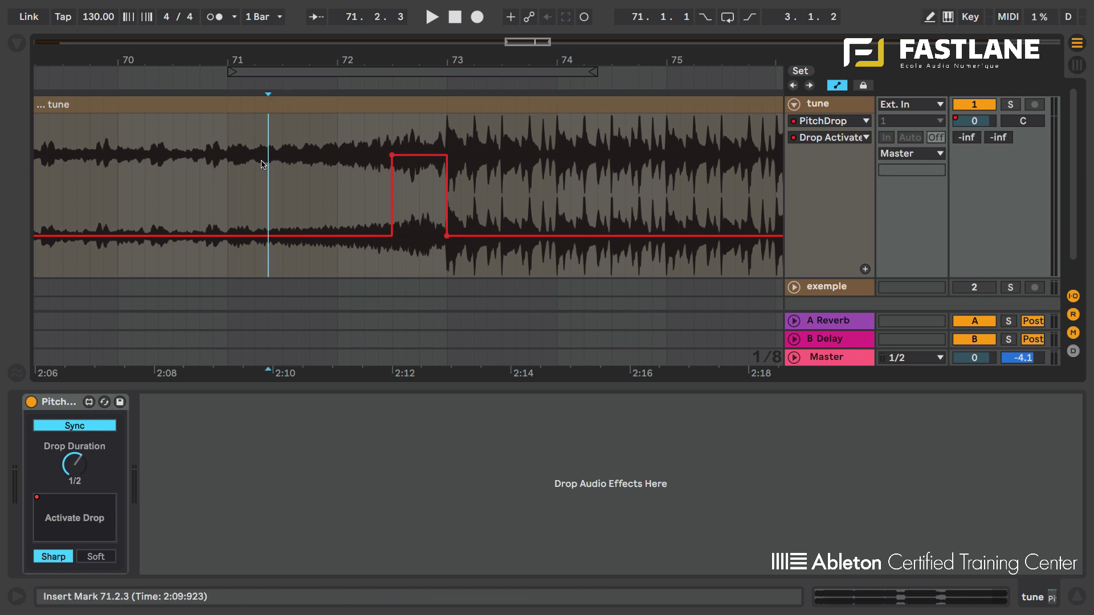
key(space)
Switch PitchDrop from Sync to Time mode and show the Drop Activate automation at the end of the tune.
key(minus)
key(minus)
key(minus)
key(minus)
key(minus)
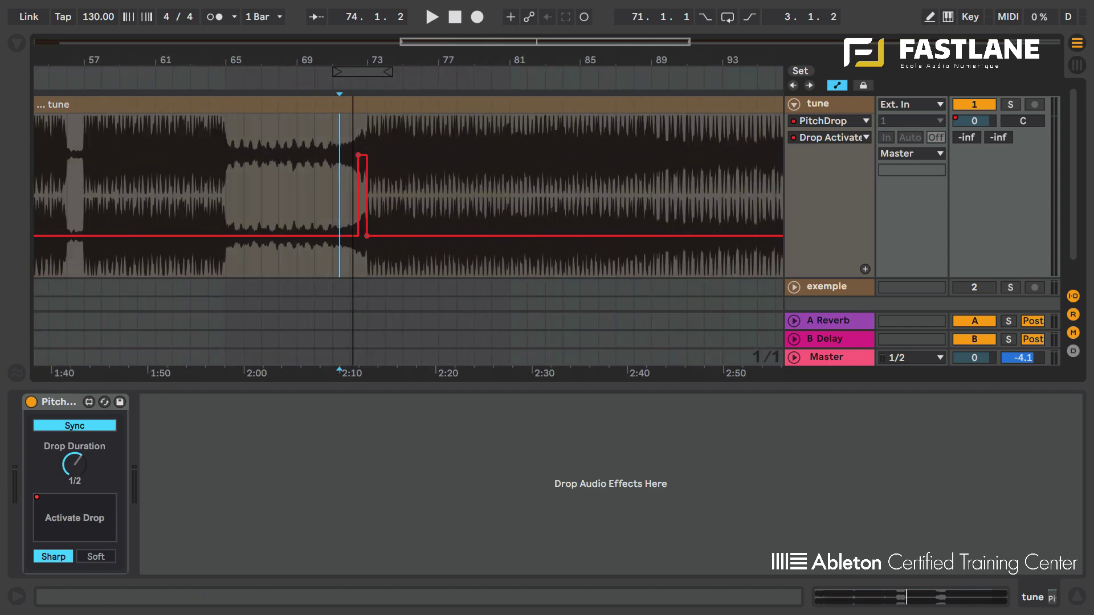
drag(753, 68, 252, 404)
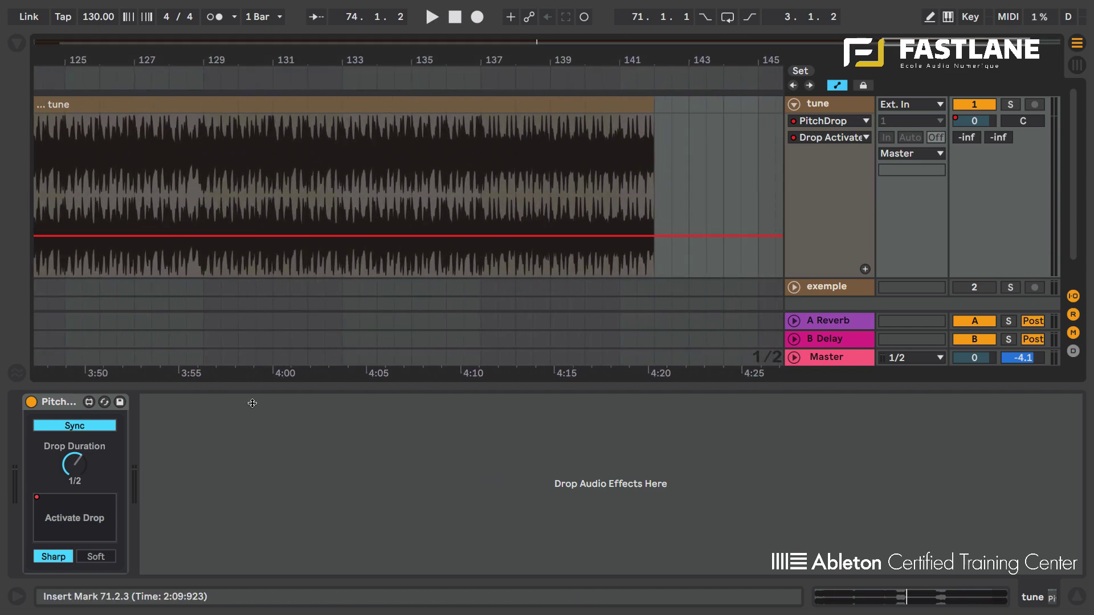
click(78, 428)
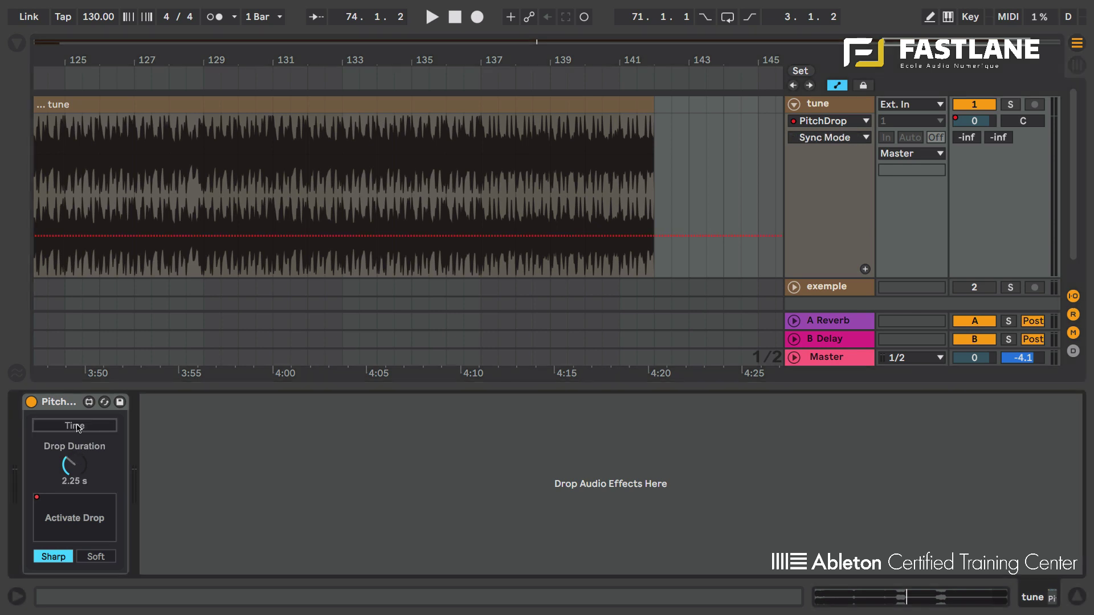
click(71, 475)
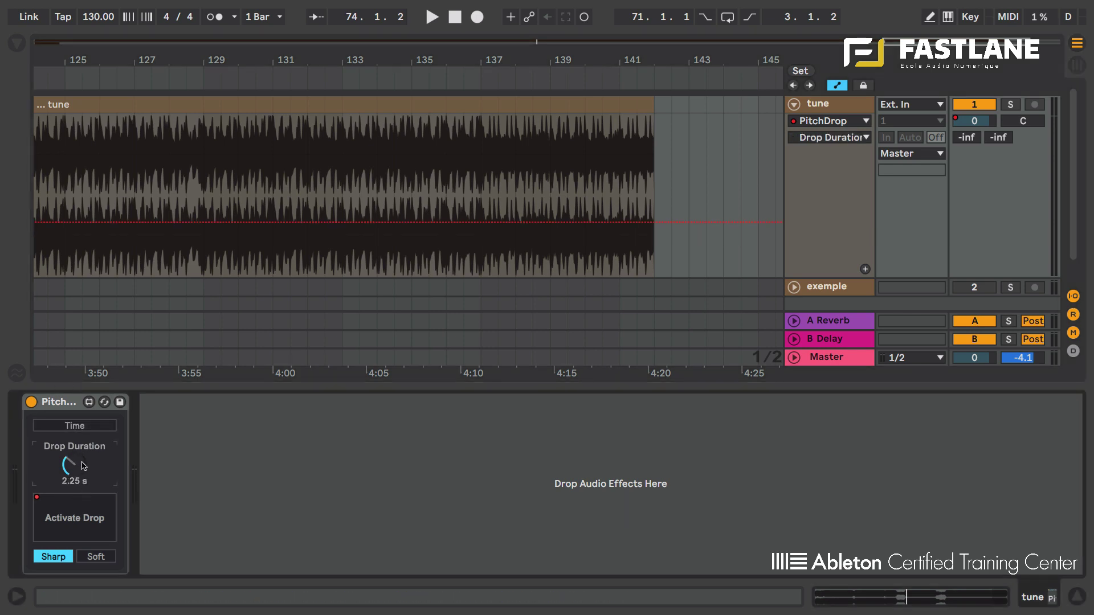
click(74, 518)
click(549, 20)
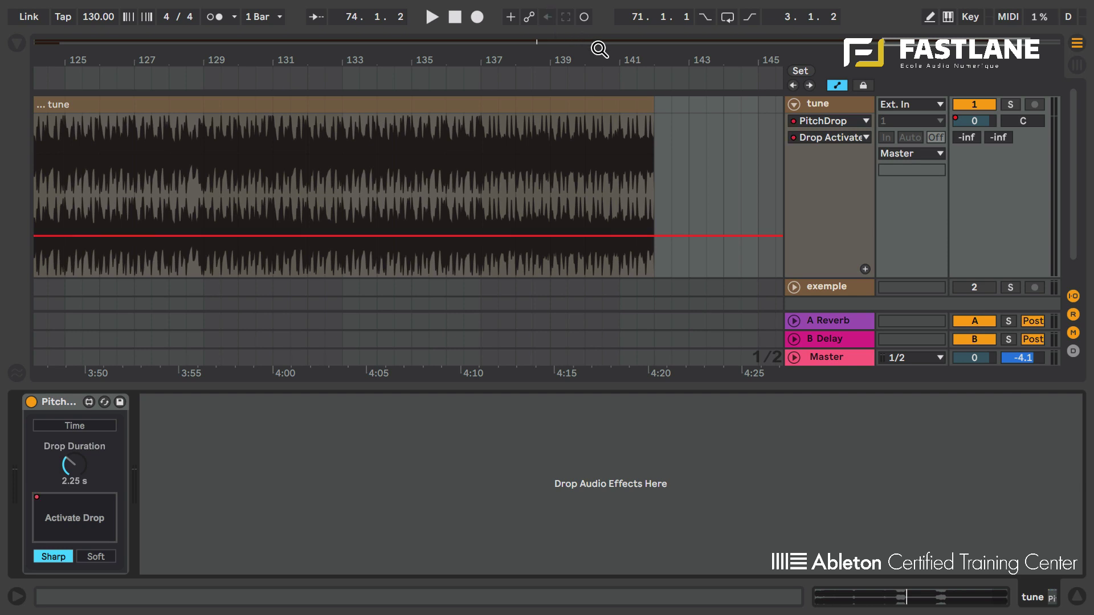
Draw a Drop Activate pulse from 139.3 to 142.3 over the tune's ending and play it.
drag(609, 54, 488, 48)
drag(746, 70, 655, 114)
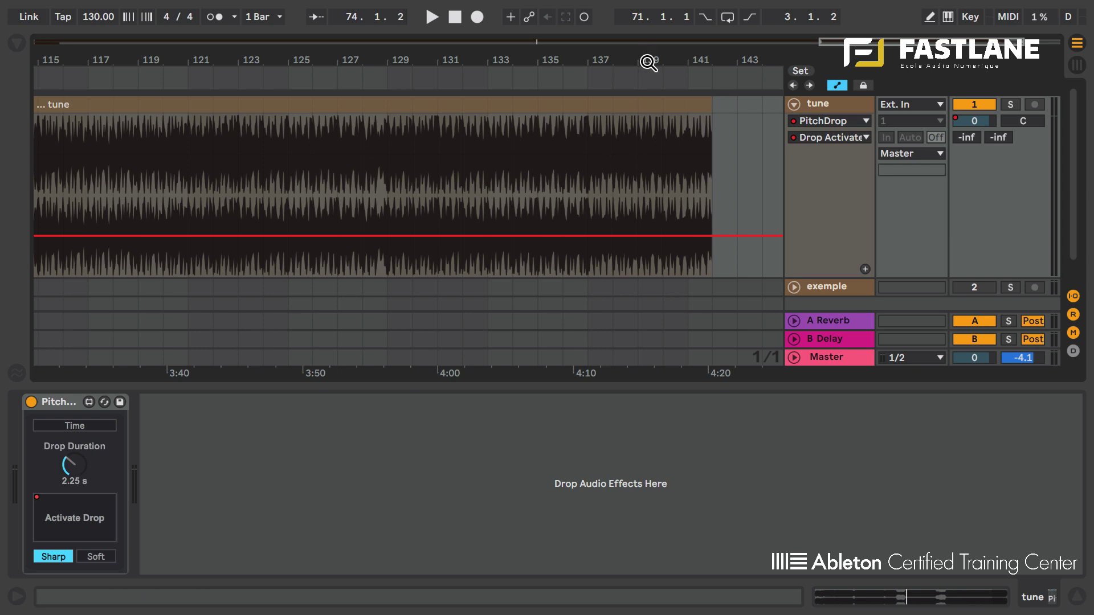
mouse_move(648, 62)
mouse_down()
mouse_move(640, 156)
mouse_move(725, 106)
mouse_up()
click(607, 87)
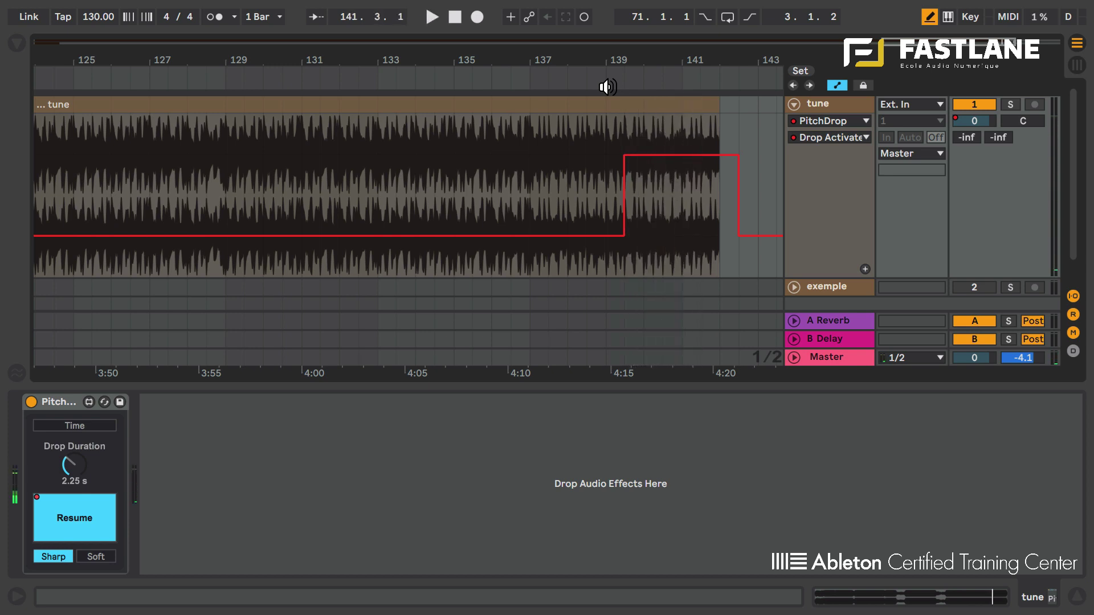
Shorten the ending's Drop Activate pulse to start at 140.3 and play the tune from 139.3.1 with draw mode off.
click(643, 82)
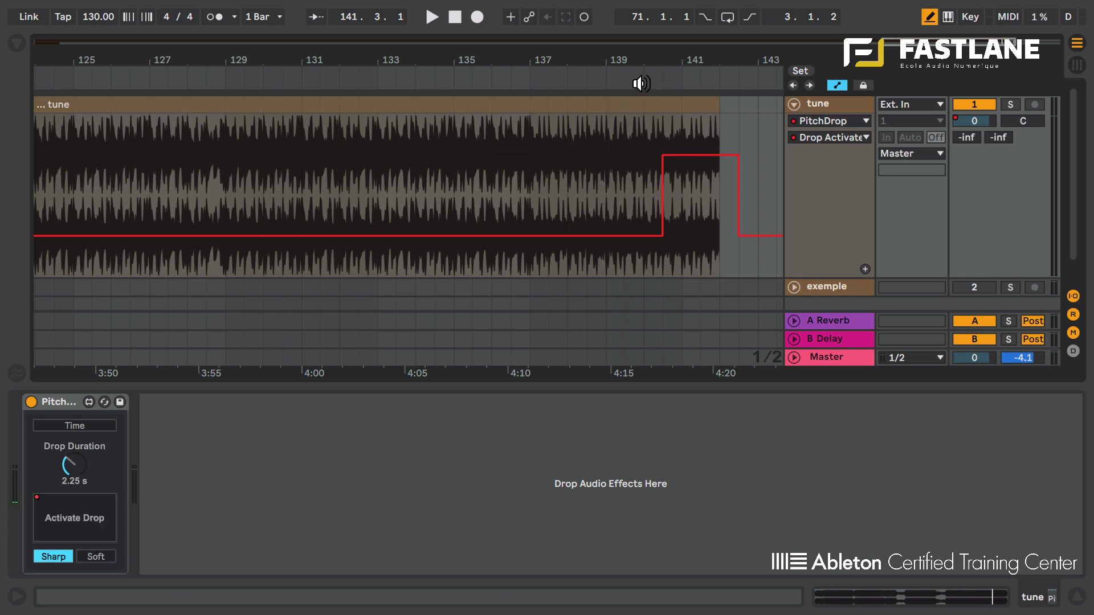
key(space)
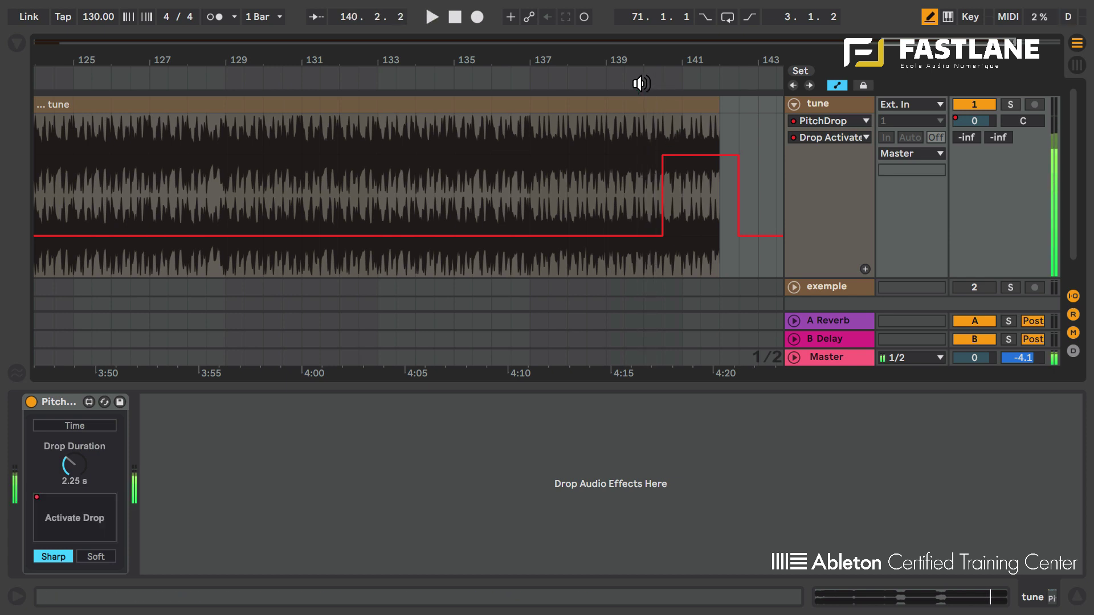
key(b)
click(625, 138)
key(space)
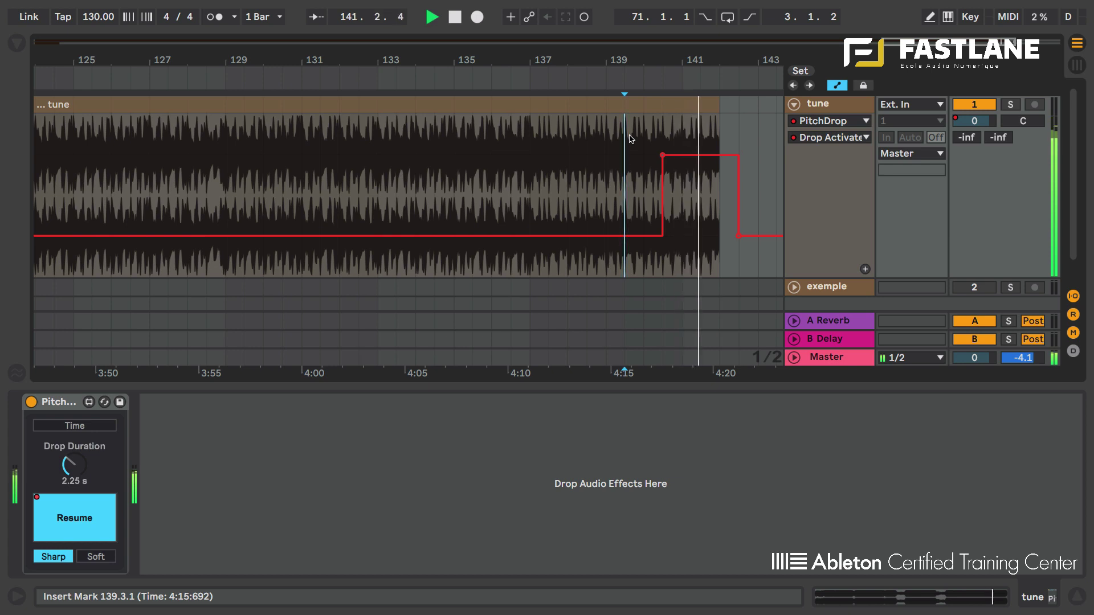
key(space)
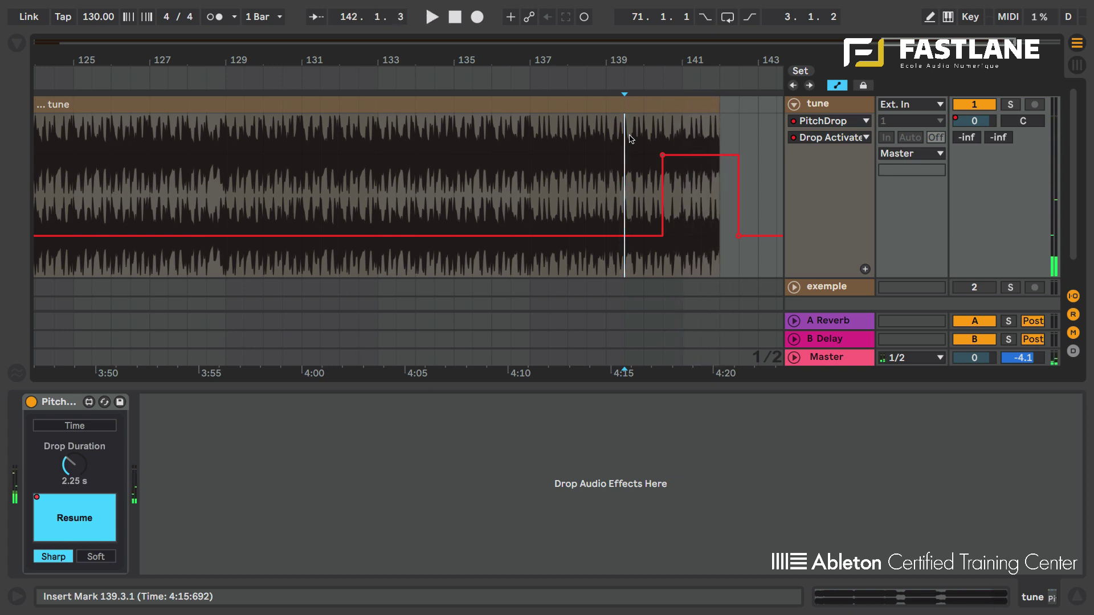
Replace the PitchDrop device on the tune track with the Looper audio effect.
click(62, 406)
key(Delete)
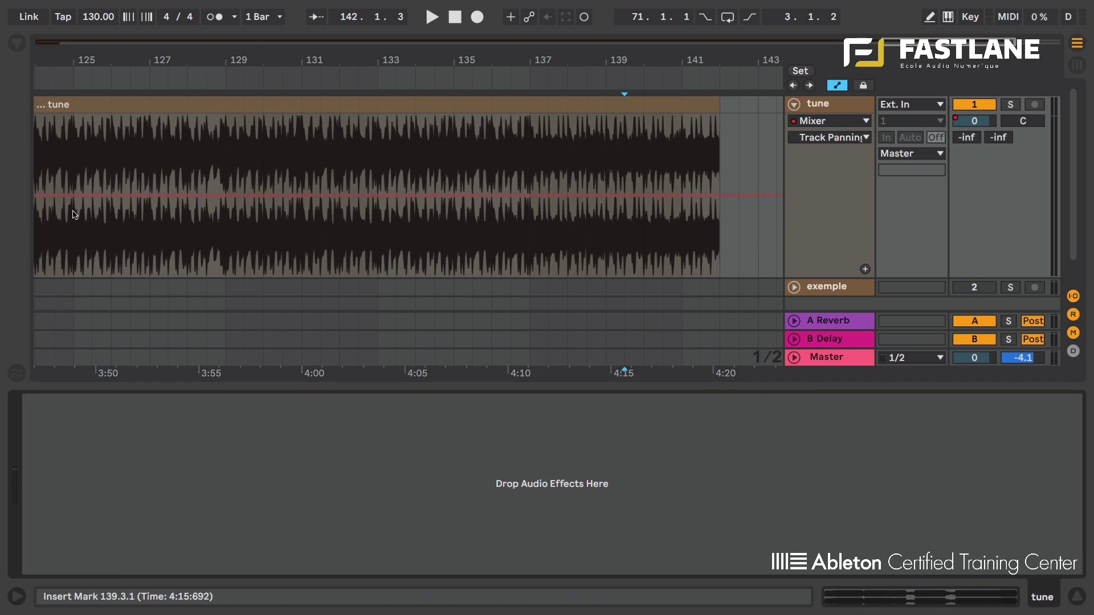
click(16, 43)
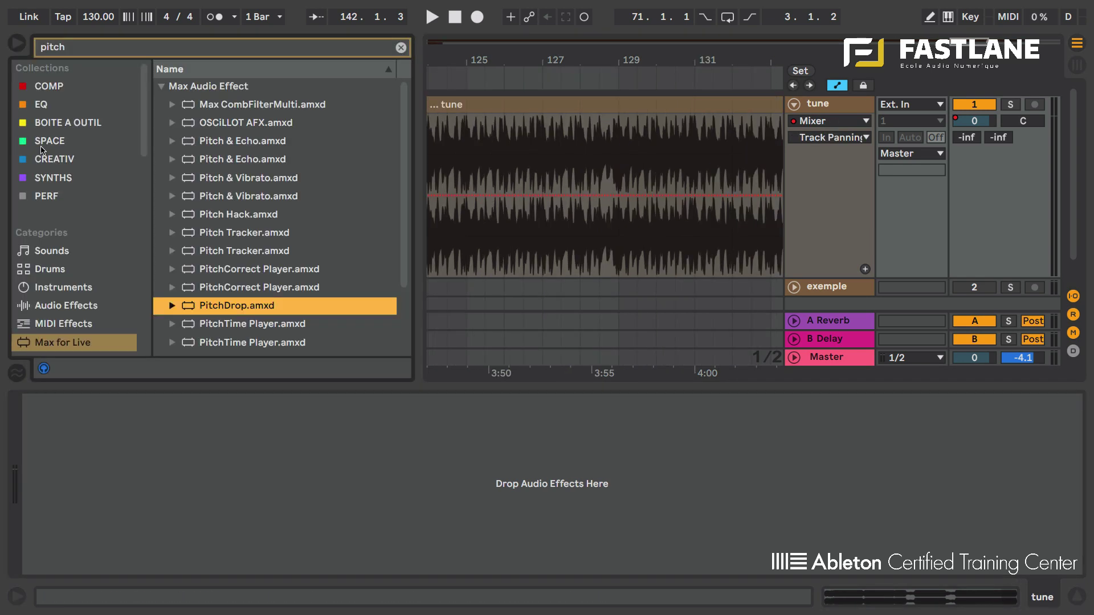
double_click(73, 47)
key(BackSpace)
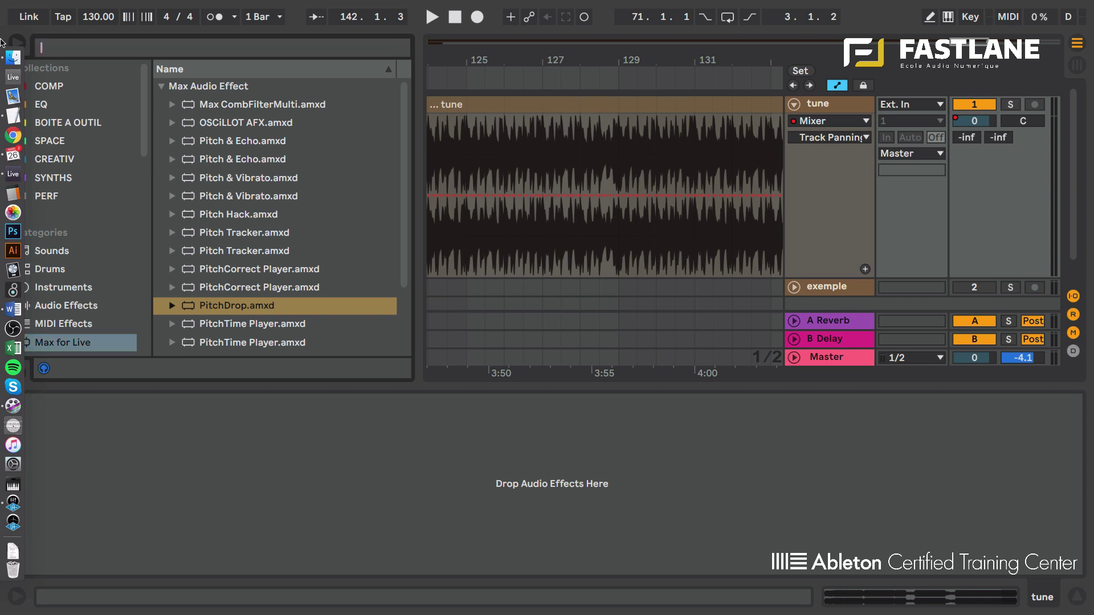
click(75, 309)
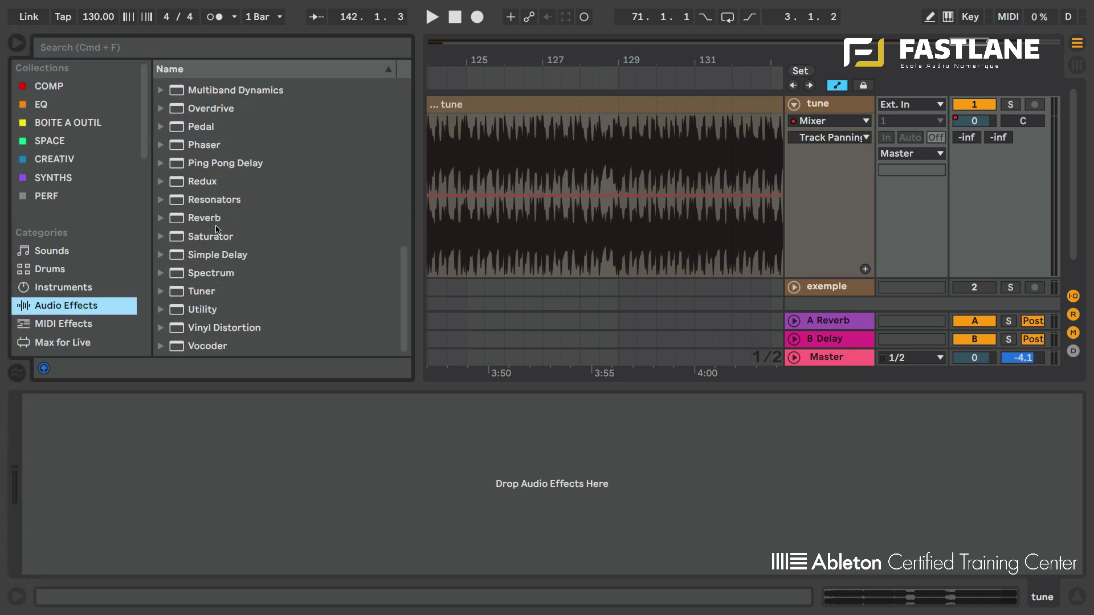
scroll(217, 229, up, 3)
drag(207, 185, 513, 237)
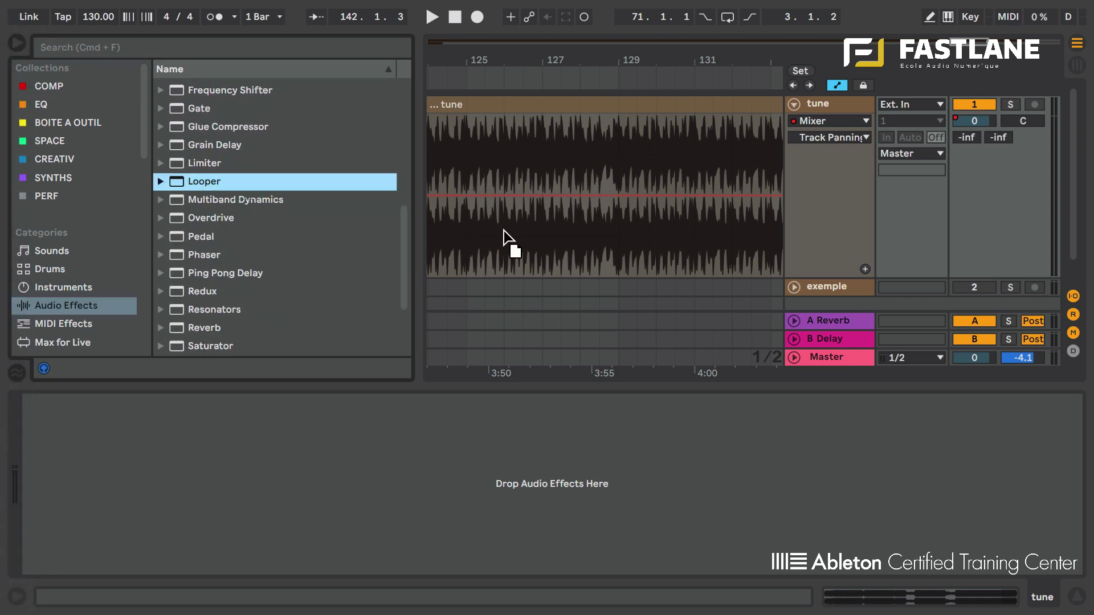
click(17, 43)
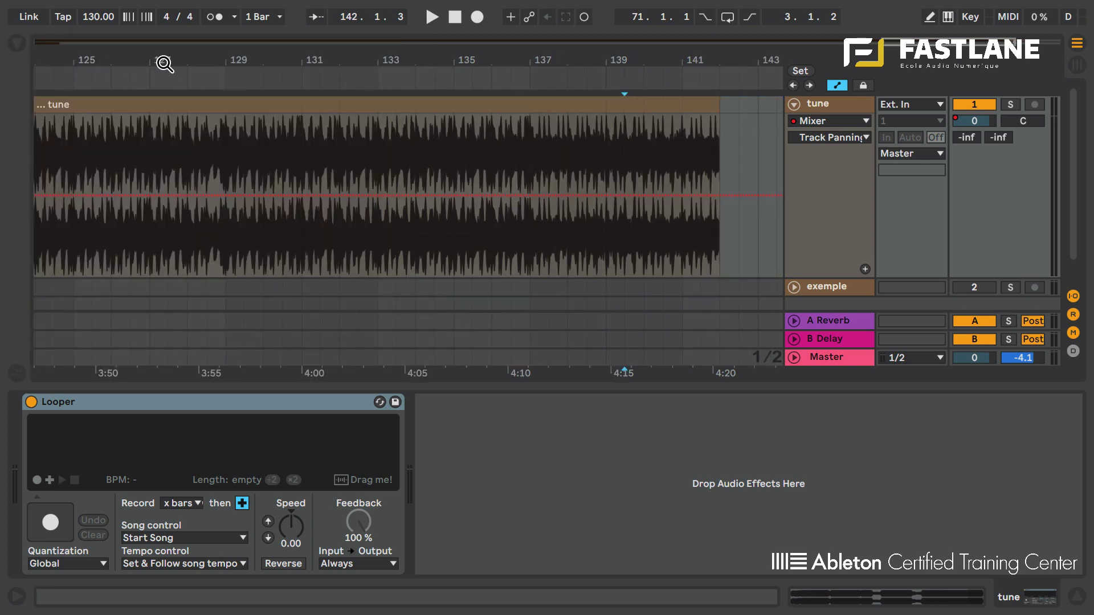
Set Looper's Song control to None and its Tempo control to Follow song tempo.
drag(164, 63, 599, 179)
click(238, 544)
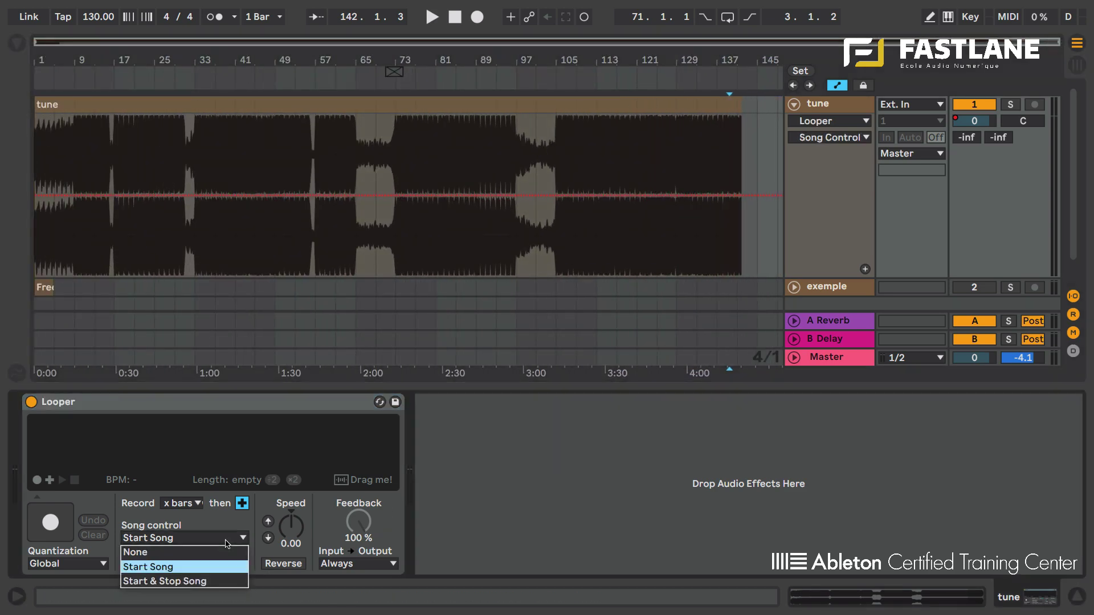
click(207, 551)
click(208, 564)
click(204, 536)
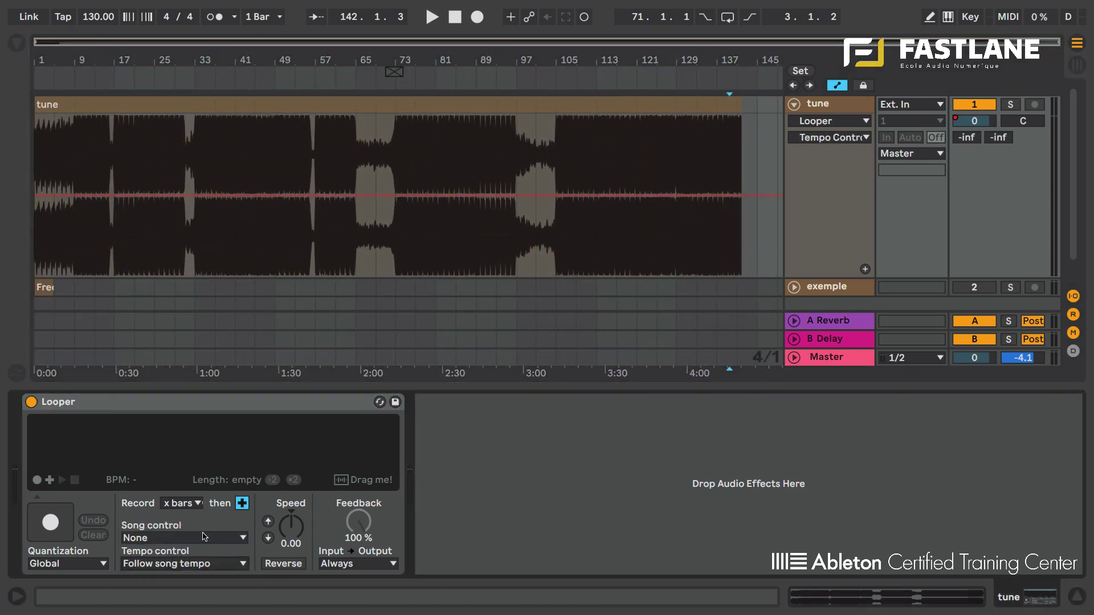
Set Looper to record 4 bars then play, with Input → Output set to Rec/OVR/Stop.
click(196, 502)
click(217, 388)
click(370, 563)
click(377, 549)
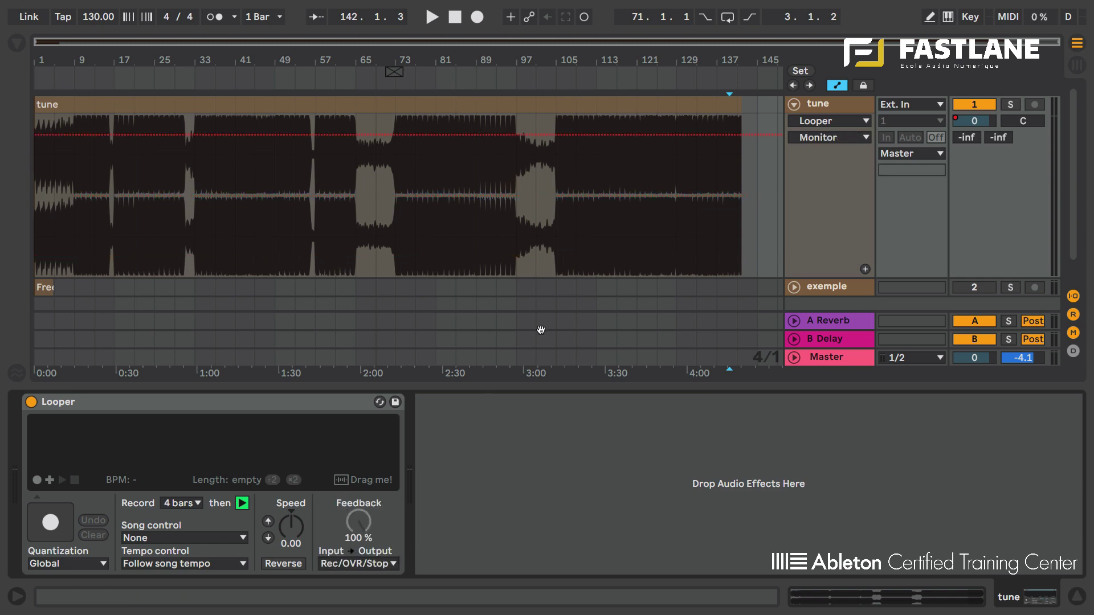
Play the tune from bar 105 and record a four-bar loop into Looper.
drag(752, 64, 644, 93)
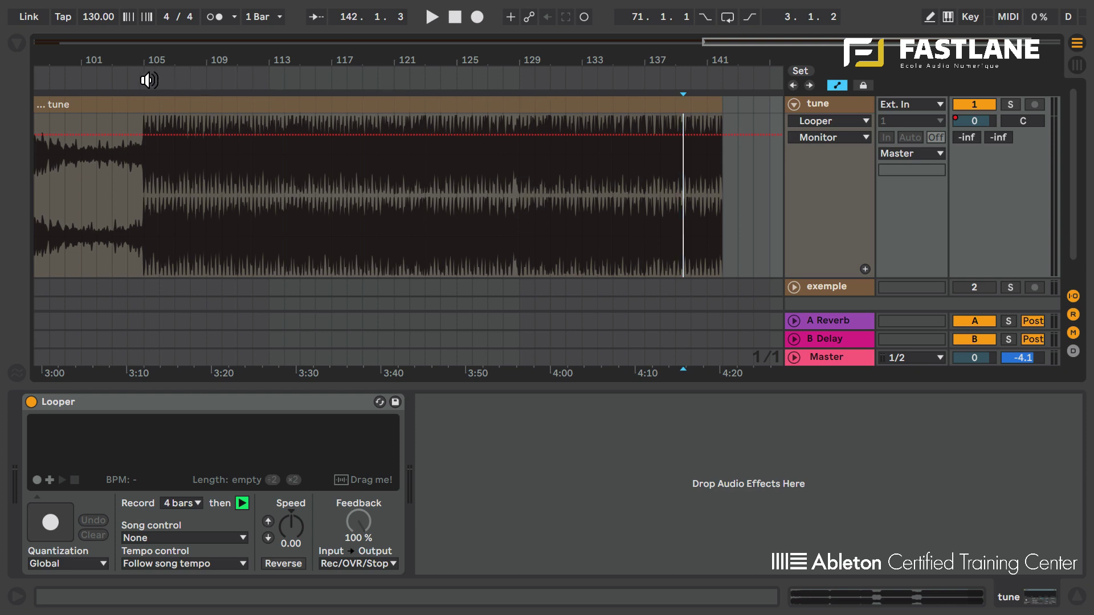
click(146, 79)
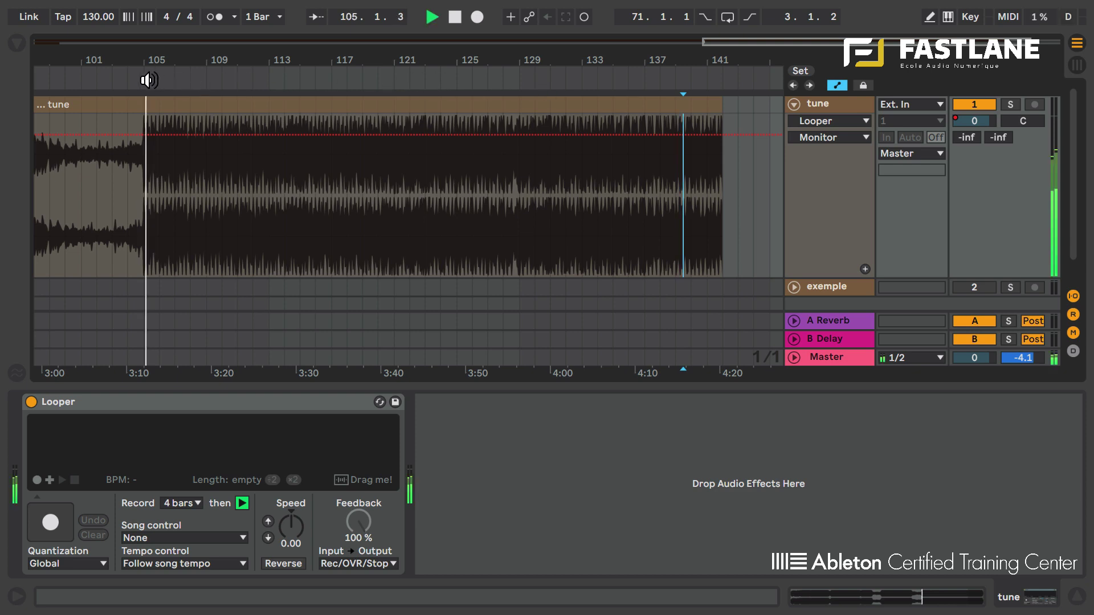
click(53, 530)
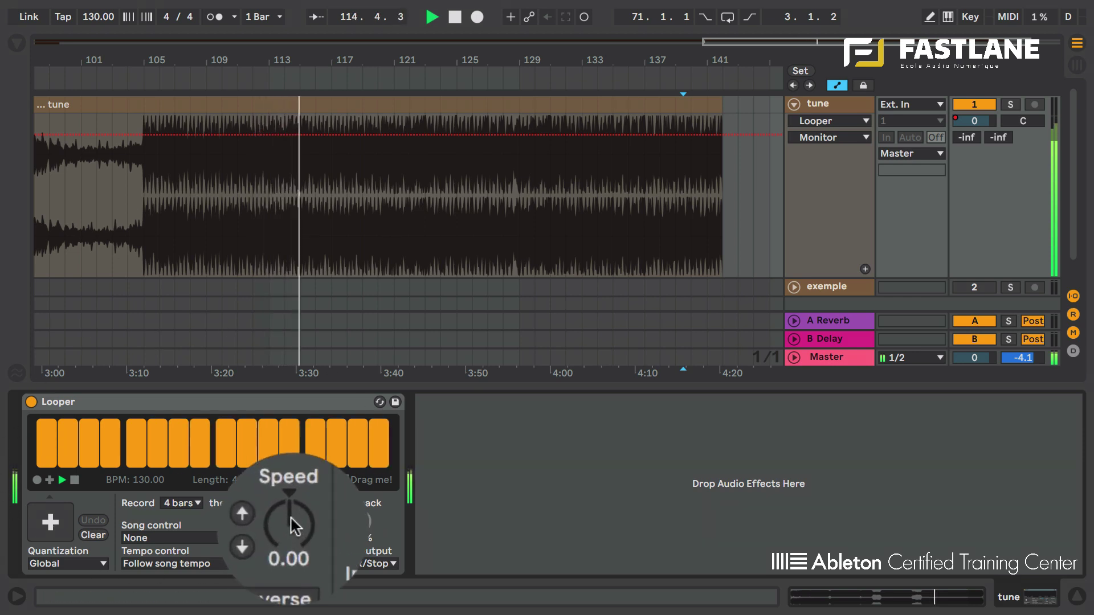
Sweep Looper's Speed down to -36.0 and back up to -13.5 during playback, and stop the tune.
drag(292, 523, 292, 612)
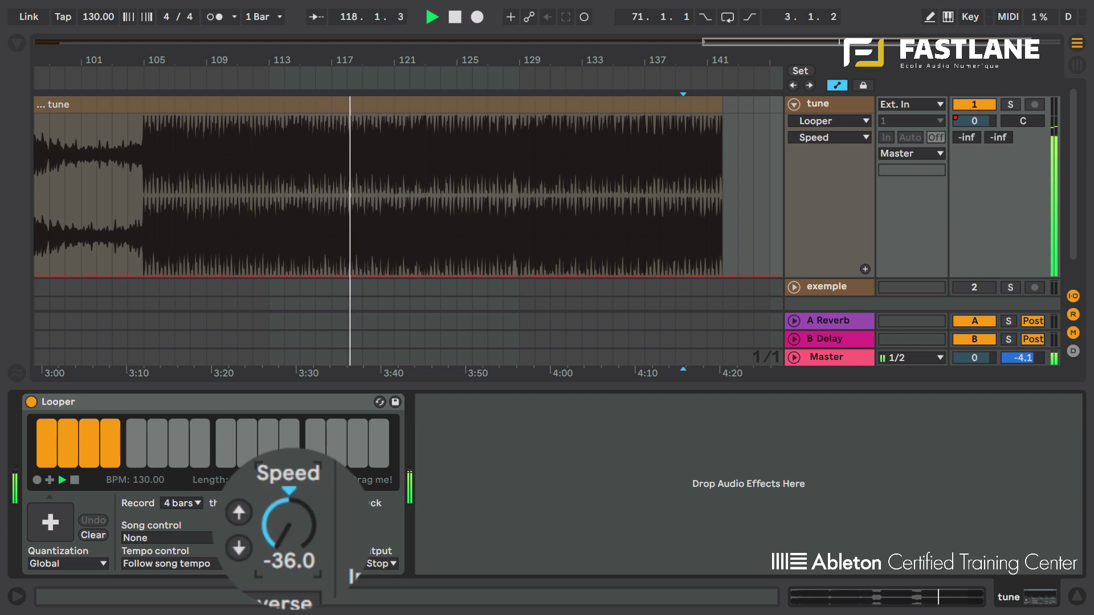
drag(289, 524, 289, 453)
key(space)
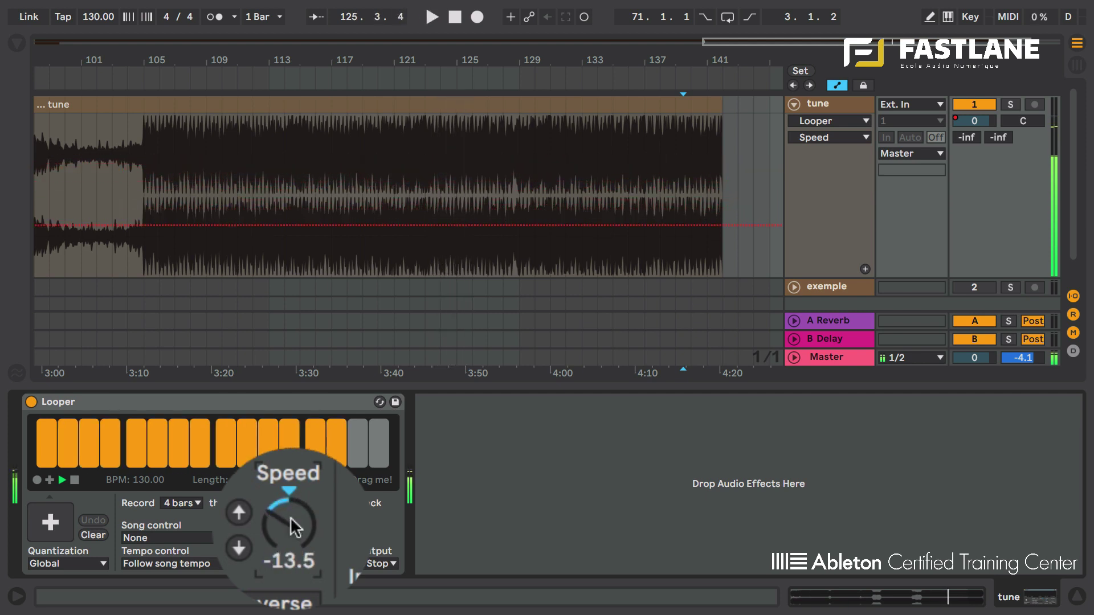